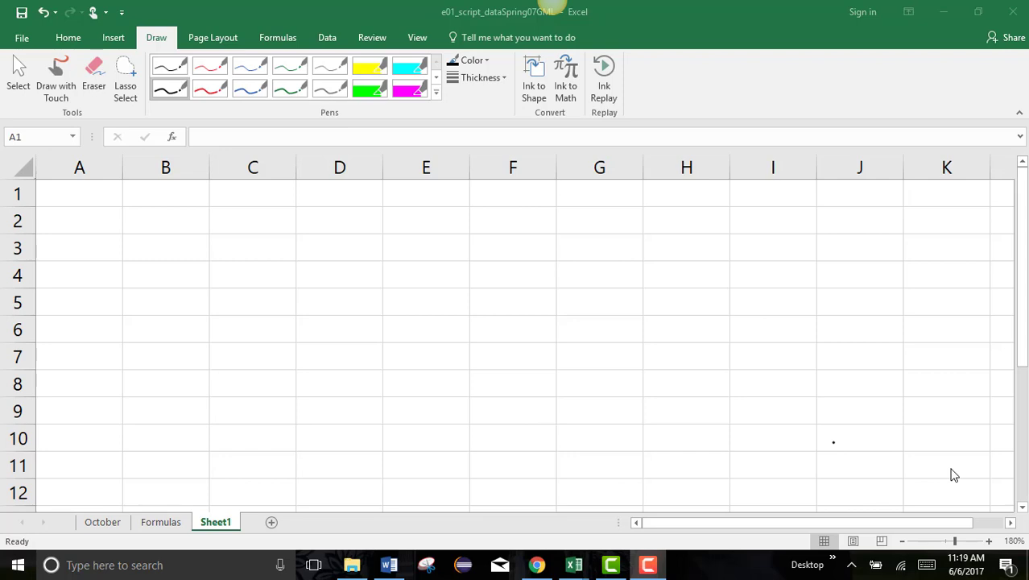
Toggle Draw with Touch off and back on to enable pen inking over Sheet1.
left_click(56, 89)
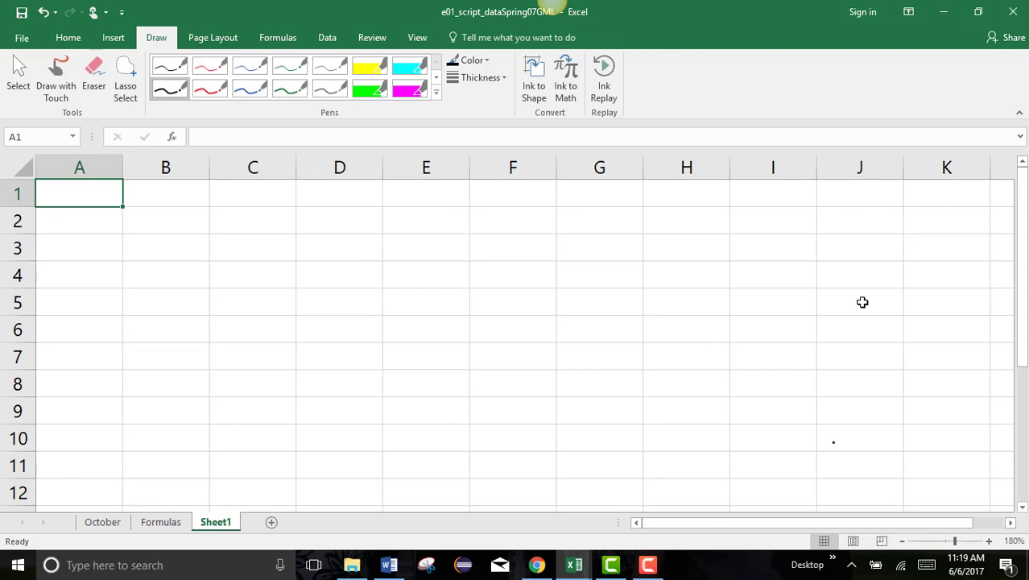
left_click(56, 88)
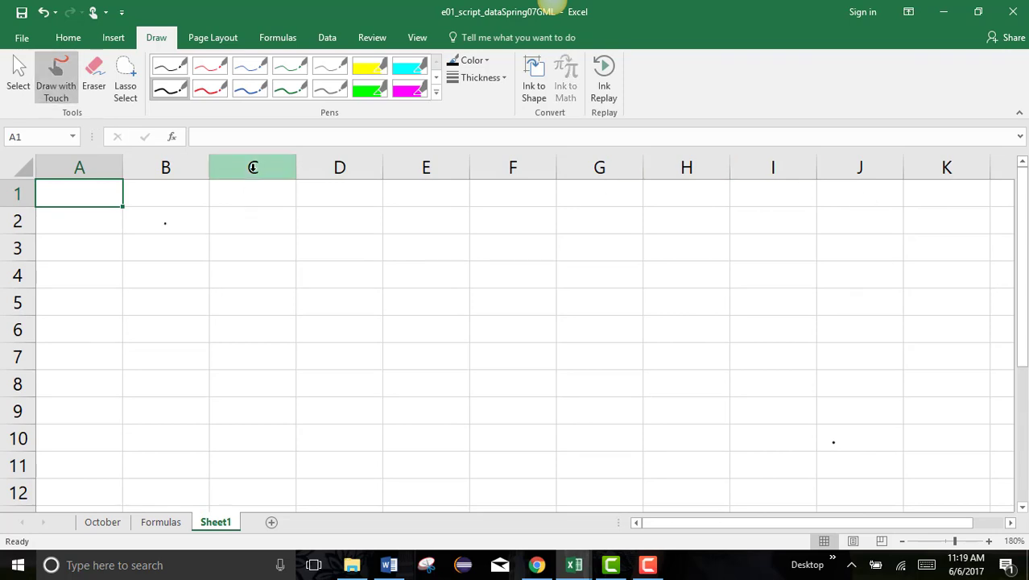
Handwrite the expression 10*2+6 across columns B–C.
left_click_drag(165, 224, 162, 282)
mouse_move(214, 251)
left_mouse_down()
mouse_move(199, 268)
mouse_move(216, 251)
mouse_move(269, 272)
left_mouse_up()
mouse_move(254, 240)
left_mouse_down()
mouse_move(256, 270)
mouse_move(268, 256)
mouse_move(334, 275)
left_mouse_up()
mouse_move(358, 233)
left_mouse_down()
mouse_move(359, 278)
mouse_move(384, 252)
mouse_move(396, 267)
left_mouse_up()
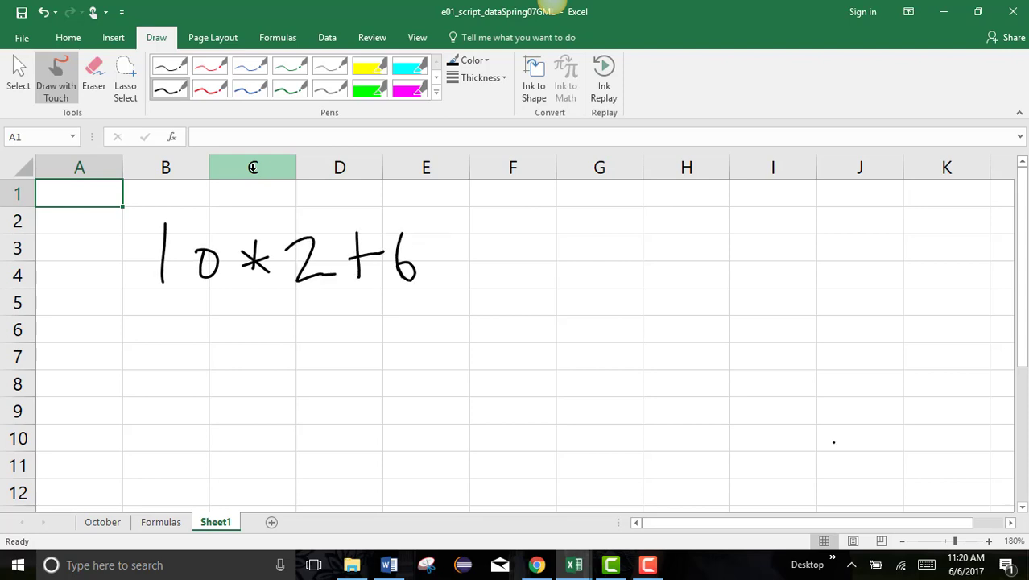
Handwrite the working 20+6=26 beneath the first expression.
mouse_move(180, 324)
left_mouse_down()
mouse_move(192, 352)
mouse_move(227, 349)
left_mouse_up()
mouse_move(238, 327)
left_mouse_down()
mouse_move(233, 344)
mouse_move(240, 327)
mouse_move(273, 354)
left_mouse_up()
mouse_move(259, 335)
left_mouse_down()
mouse_move(286, 329)
mouse_move(307, 343)
mouse_move(310, 334)
mouse_move(363, 321)
left_mouse_up()
left_click_drag(343, 338, 420, 349)
mouse_move(435, 312)
left_mouse_down()
mouse_move(427, 346)
mouse_move(431, 331)
left_mouse_up()
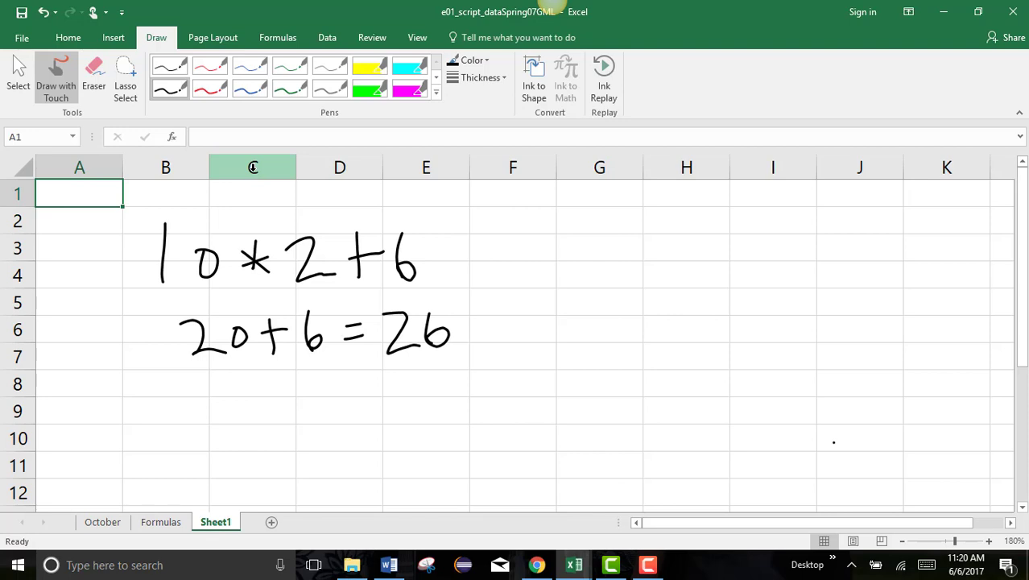
Handwrite 10*2+6 on the right with 10*8 = 80 beneath it.
mouse_move(602, 224)
left_mouse_down()
mouse_move(608, 274)
mouse_move(636, 241)
mouse_move(686, 254)
mouse_move(673, 263)
left_mouse_up()
mouse_move(672, 257)
left_mouse_down()
mouse_move(714, 242)
mouse_move(753, 270)
mouse_move(798, 253)
left_mouse_up()
mouse_move(805, 233)
left_mouse_down()
mouse_move(807, 265)
mouse_move(803, 256)
left_mouse_up()
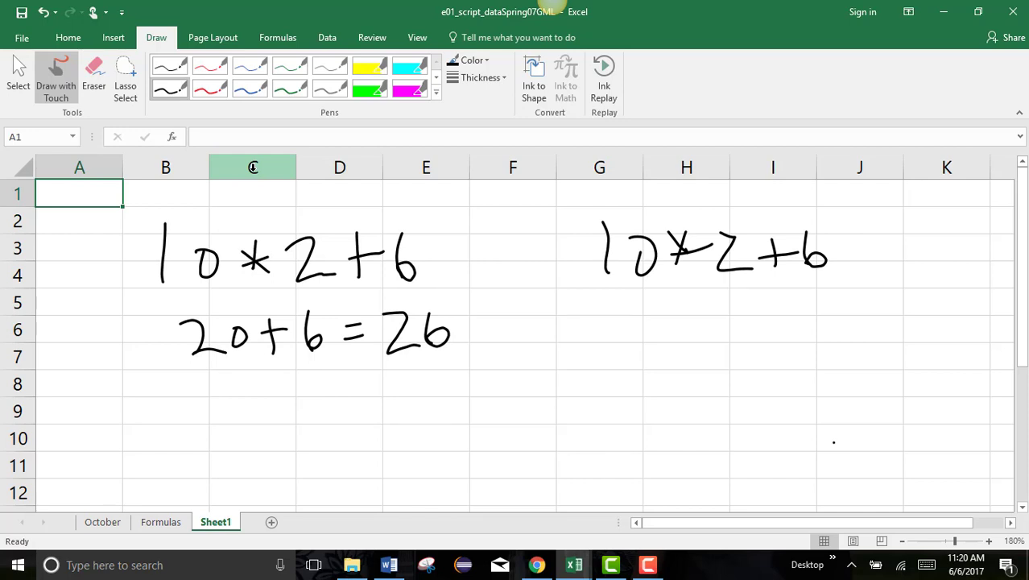
mouse_move(786, 312)
left_mouse_down()
mouse_move(756, 325)
mouse_move(773, 313)
left_mouse_up()
left_click_drag(625, 310, 626, 354)
mouse_move(646, 325)
left_mouse_down()
mouse_move(675, 325)
mouse_move(649, 325)
left_mouse_up()
mouse_move(708, 316)
left_mouse_down()
mouse_move(698, 332)
mouse_move(712, 340)
mouse_move(726, 327)
left_mouse_up()
left_click_drag(815, 318, 830, 329)
left_click(883, 303)
left_click_drag(879, 306, 889, 332)
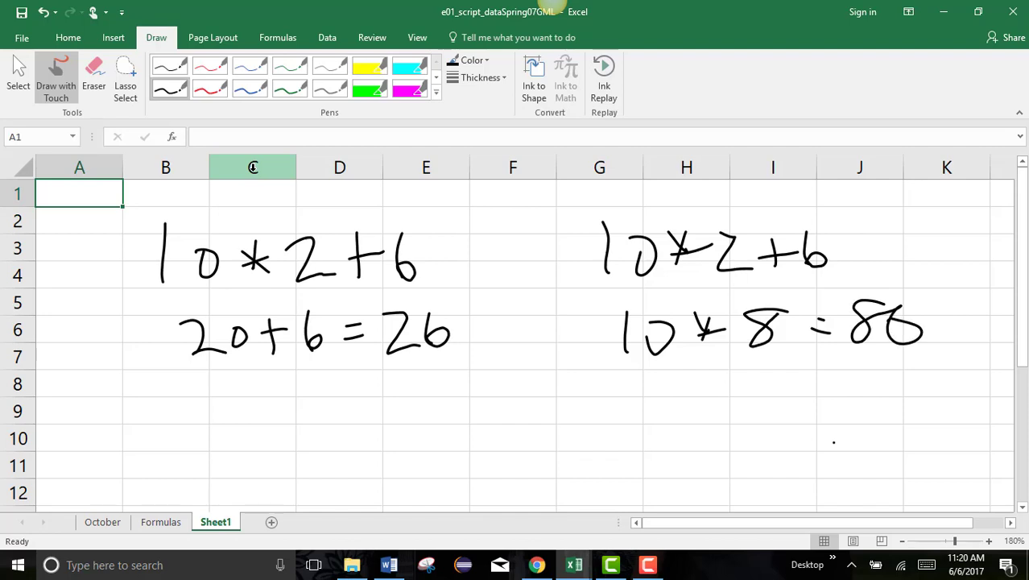
Underline both results, circle the left working and write PEMDAS below it.
left_click_drag(390, 371, 439, 366)
left_click_drag(857, 361, 919, 349)
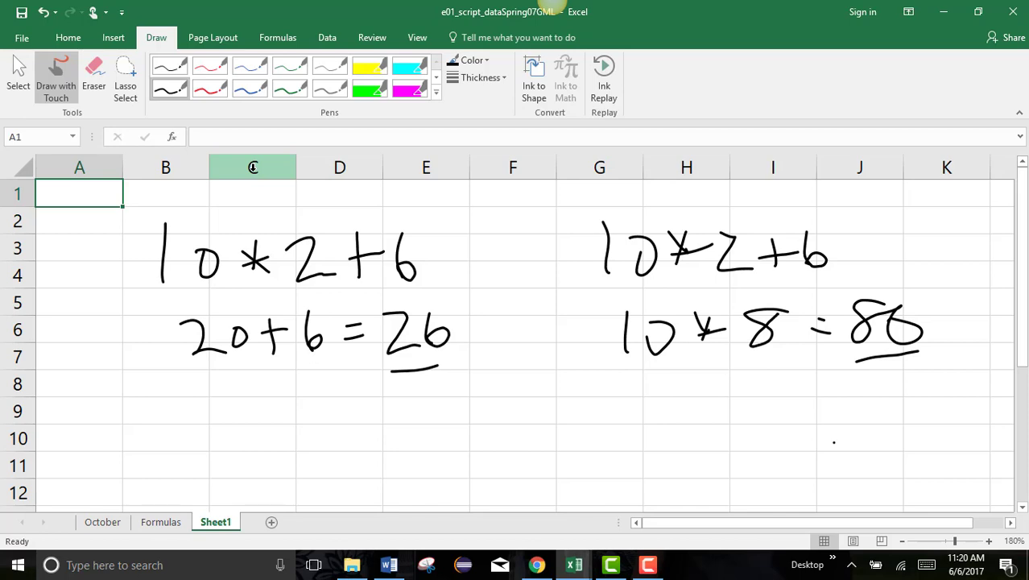
mouse_move(234, 202)
left_mouse_down()
mouse_move(163, 211)
mouse_move(238, 393)
mouse_move(491, 332)
mouse_move(225, 204)
left_mouse_up()
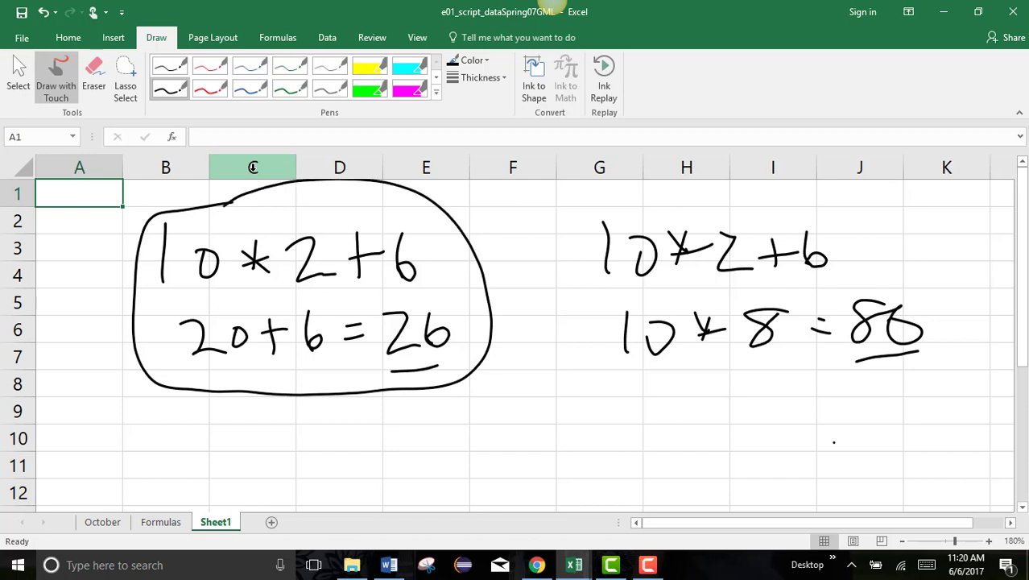
mouse_move(113, 420)
left_mouse_down()
mouse_move(116, 475)
mouse_move(117, 448)
mouse_move(188, 473)
mouse_move(191, 424)
left_mouse_up()
mouse_move(216, 447)
left_mouse_down()
mouse_move(217, 479)
mouse_move(259, 468)
mouse_move(296, 437)
mouse_move(282, 477)
mouse_move(352, 475)
mouse_move(349, 452)
mouse_move(374, 472)
left_mouse_up()
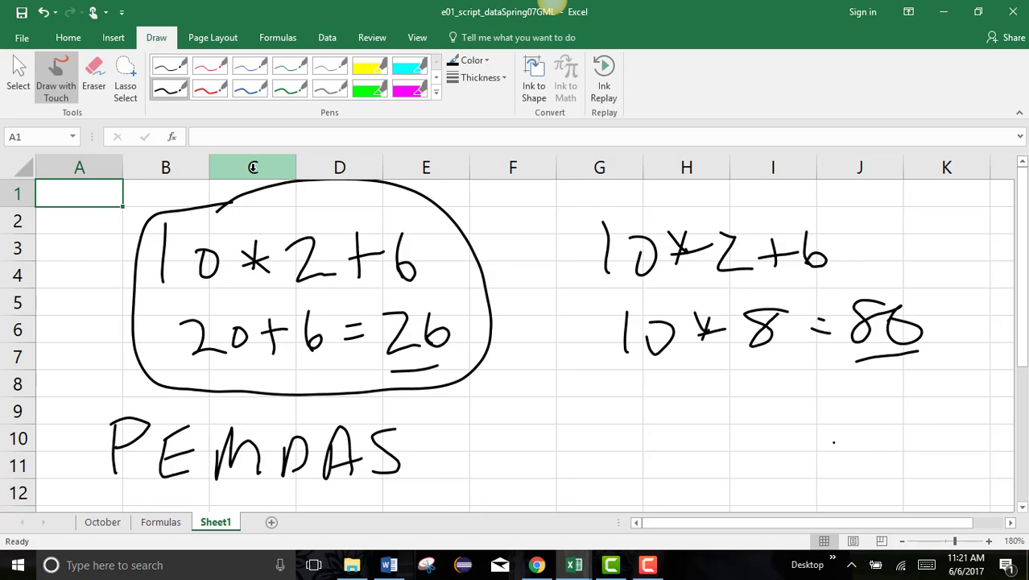
Annotate the left working with an underline, a down arrow, a brace, and an arrow from PEMDAS.
left_click_drag(163, 299, 337, 288)
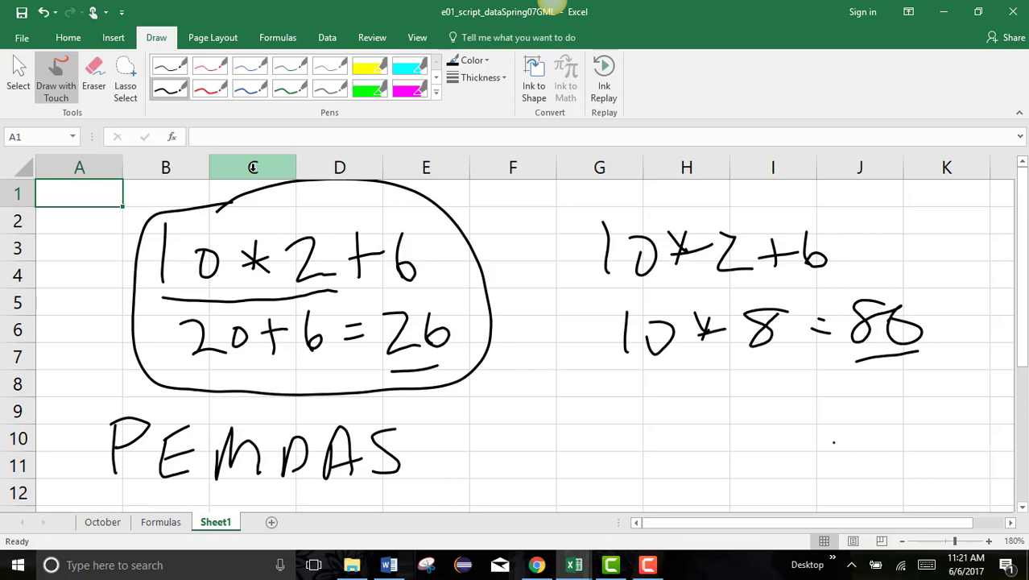
mouse_move(219, 298)
left_mouse_down()
mouse_move(225, 320)
mouse_move(238, 304)
left_mouse_up()
mouse_move(192, 367)
left_mouse_down()
mouse_move(291, 372)
mouse_move(306, 357)
mouse_move(368, 375)
left_mouse_up()
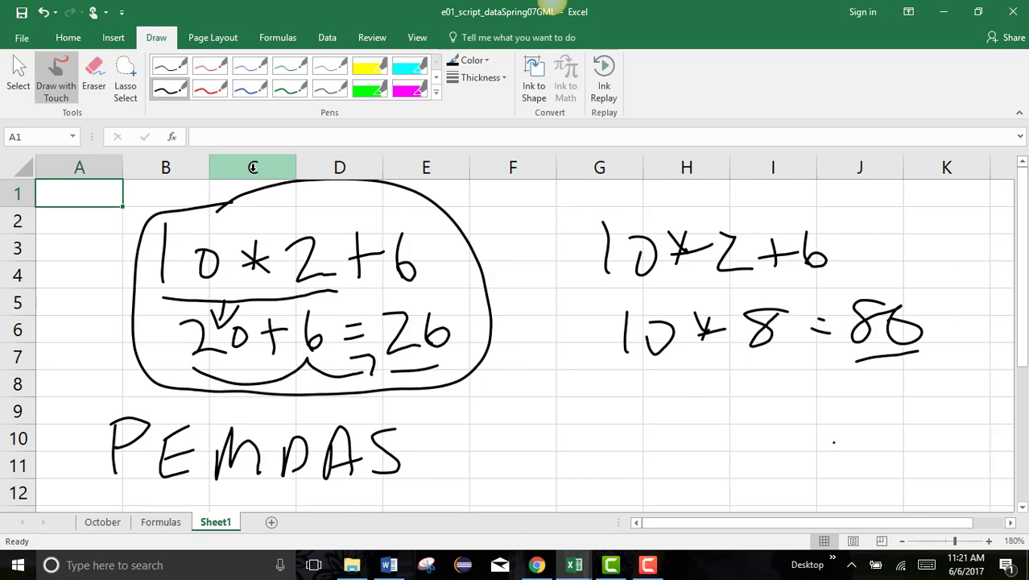
mouse_move(464, 452)
left_mouse_down()
mouse_move(518, 442)
mouse_move(620, 388)
mouse_move(642, 419)
left_mouse_up()
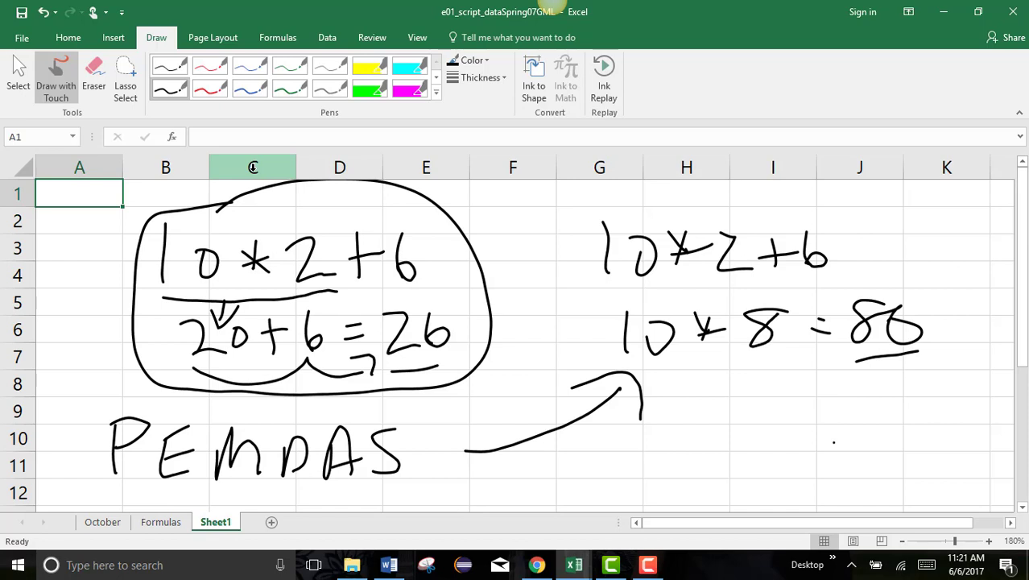
Turn the right expression into 10*(2+6), mark the 8 and re-underline the right result.
left_click_drag(718, 204, 711, 286)
mouse_move(820, 202)
left_mouse_down()
mouse_move(841, 237)
mouse_move(839, 281)
left_mouse_up()
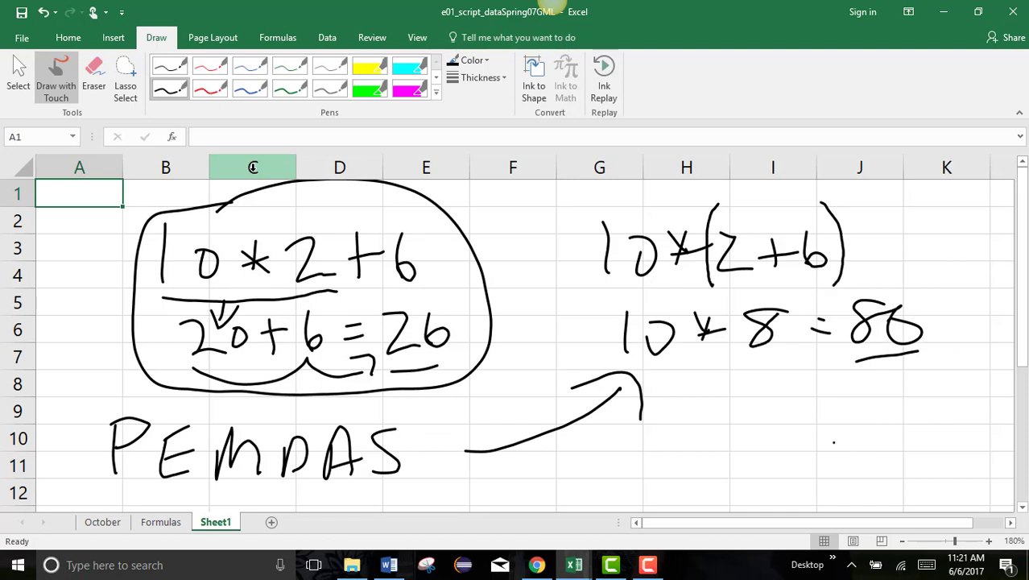
left_click_drag(771, 279, 773, 299)
left_click_drag(760, 282, 777, 304)
left_click_drag(759, 305, 785, 300)
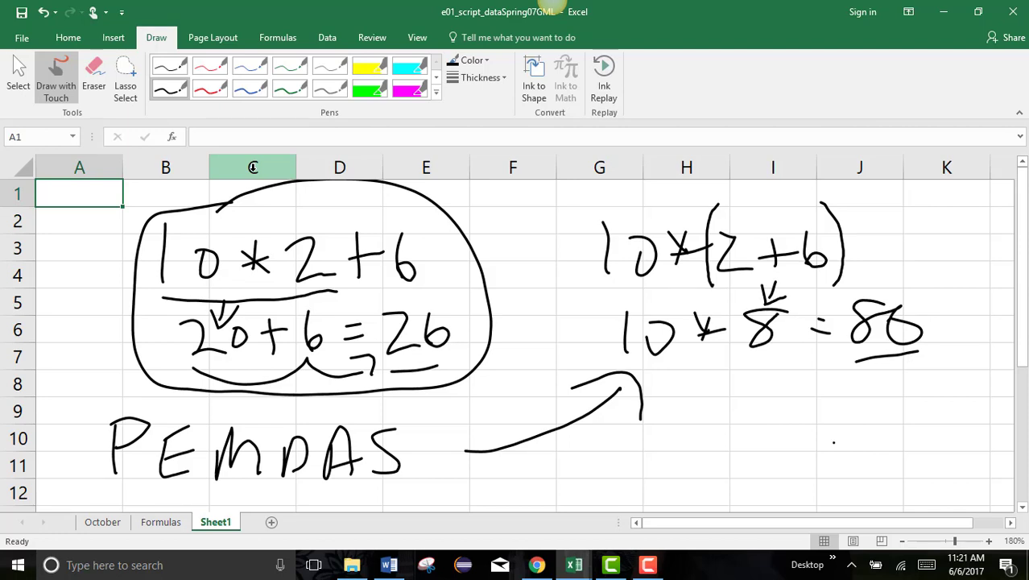
mouse_move(888, 308)
left_mouse_down()
mouse_move(901, 310)
mouse_move(890, 342)
mouse_move(888, 322)
left_mouse_up()
mouse_move(840, 364)
left_mouse_down()
mouse_move(900, 359)
mouse_move(913, 369)
left_mouse_up()
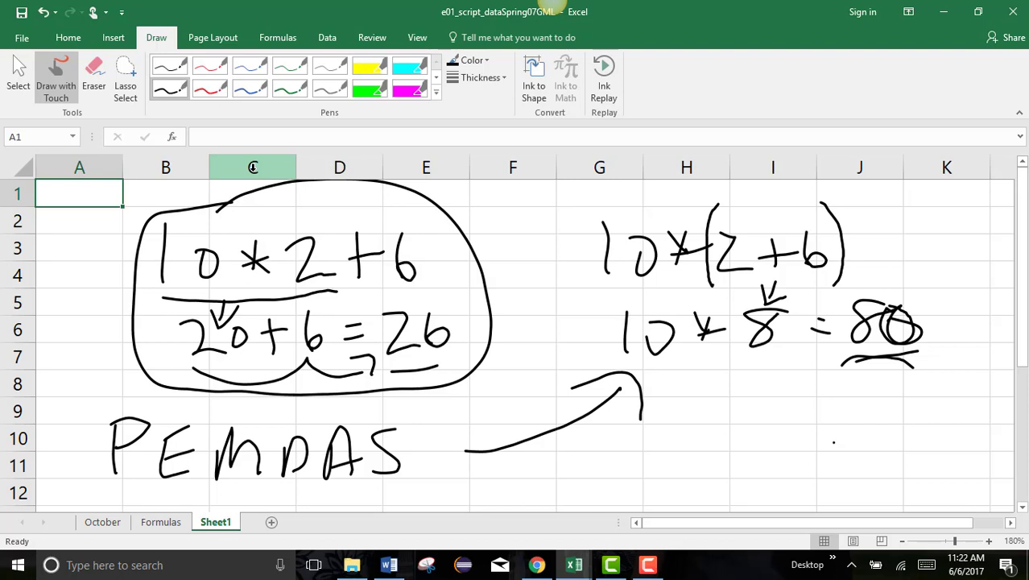
Use the Eraser to wipe away most of the handwritten ink.
left_click(95, 78)
mouse_move(131, 314)
left_mouse_down()
mouse_move(184, 219)
mouse_move(285, 221)
mouse_move(333, 302)
left_mouse_up()
mouse_move(374, 216)
left_mouse_down()
mouse_move(386, 483)
mouse_move(467, 346)
mouse_move(643, 306)
mouse_move(769, 170)
mouse_move(668, 326)
mouse_move(910, 318)
mouse_move(708, 386)
mouse_move(394, 281)
mouse_move(109, 459)
mouse_move(120, 451)
left_mouse_up()
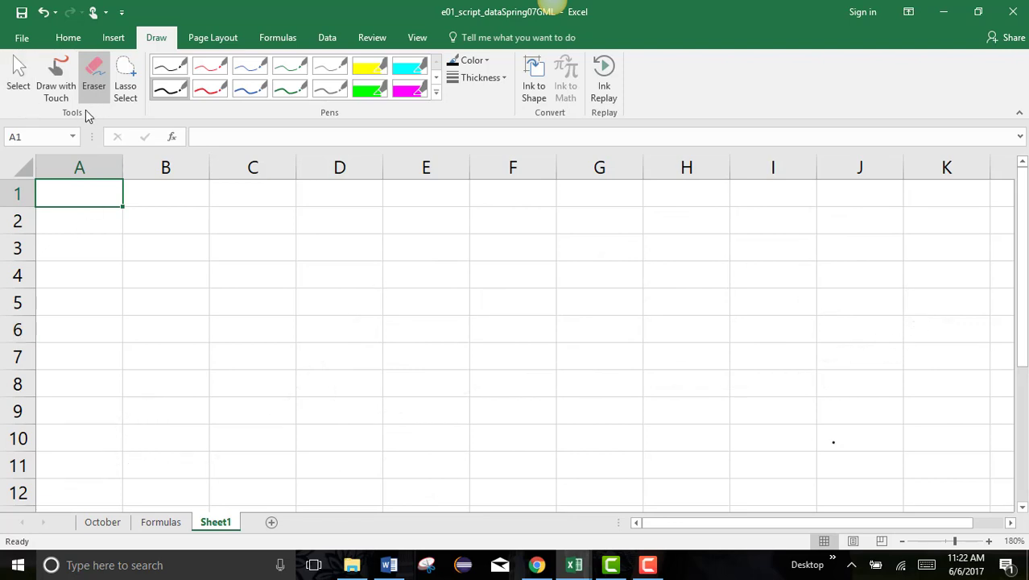
Toggle the Eraser off to return to cell work and select cell B2.
left_click(88, 80)
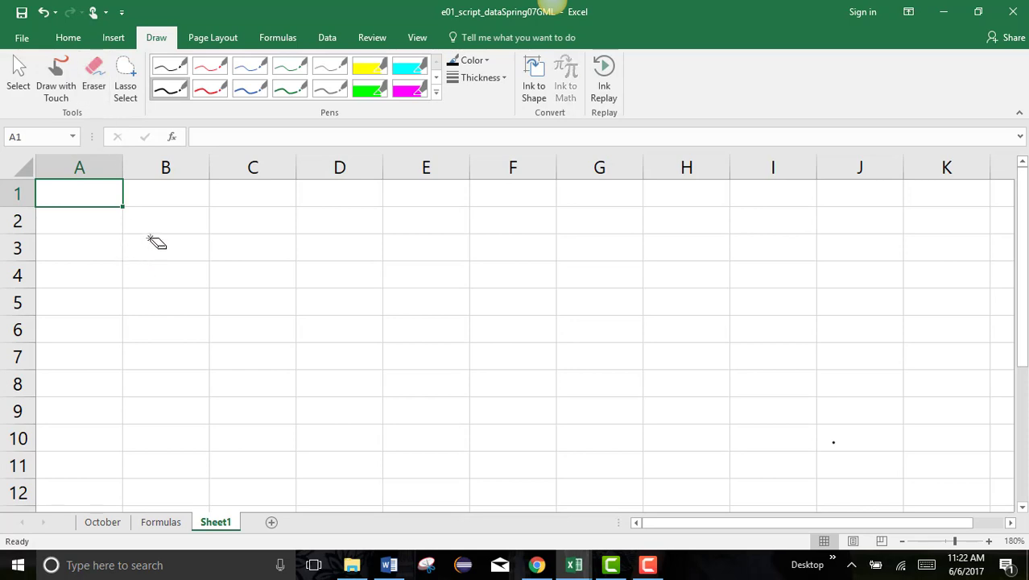
left_click(93, 84)
left_click(94, 75)
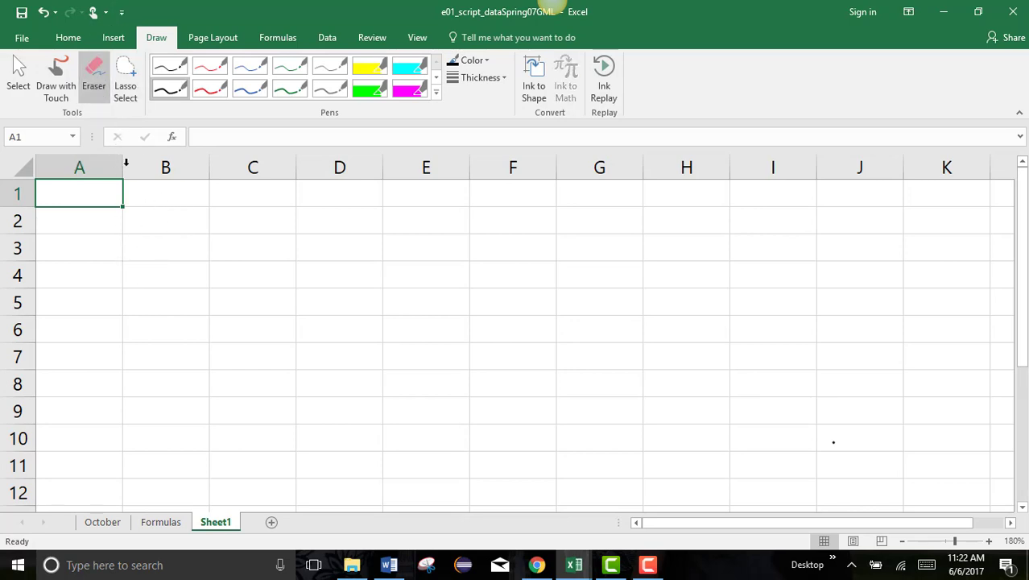
left_click(95, 73)
left_click(156, 224)
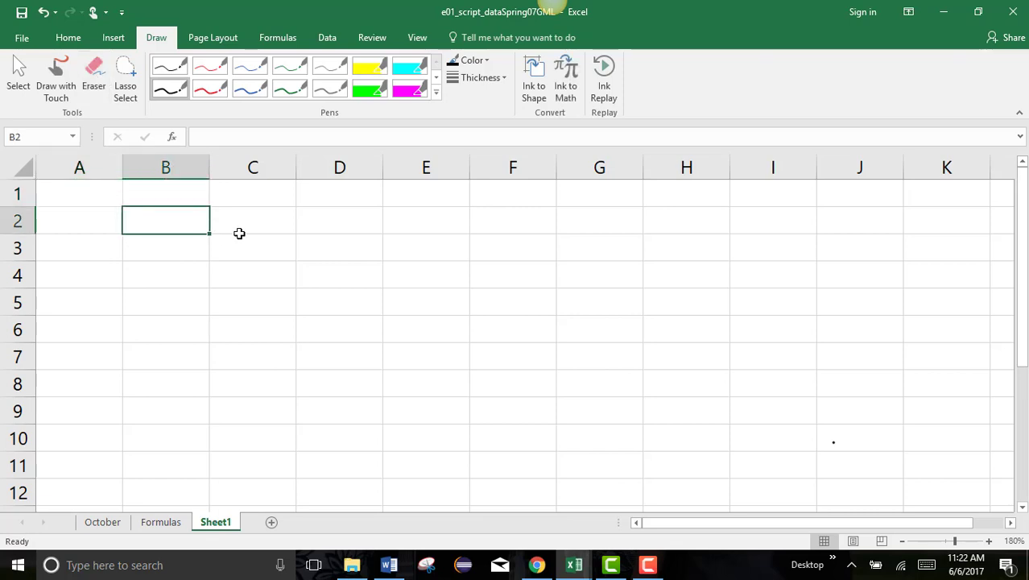
Enter 10, 2 and 6 into B2:B4 and start a formula in B6 with =.
type("10")
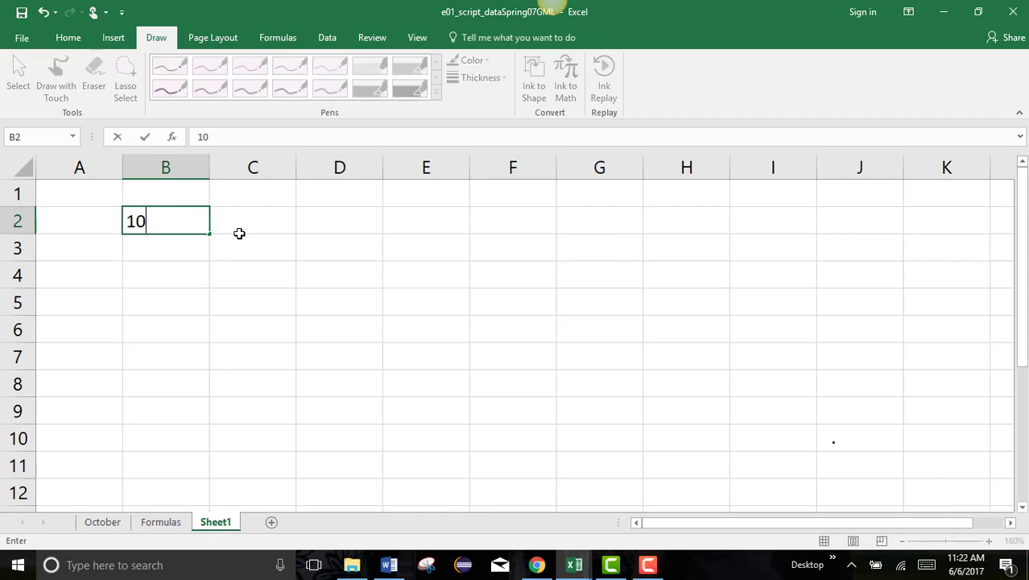
key("Return")
type("2")
key("Return")
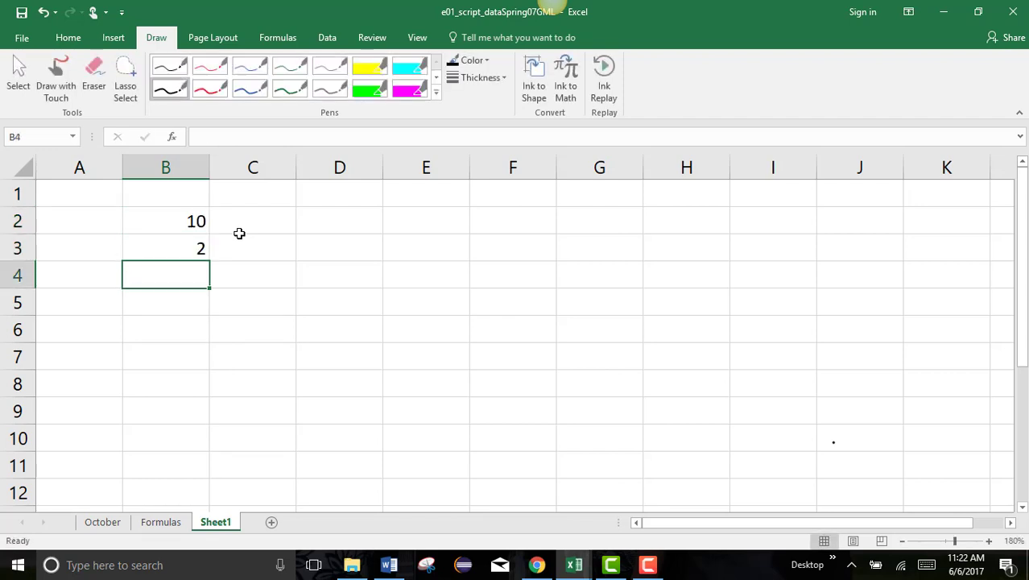
type("6")
key("Return")
key("Return")
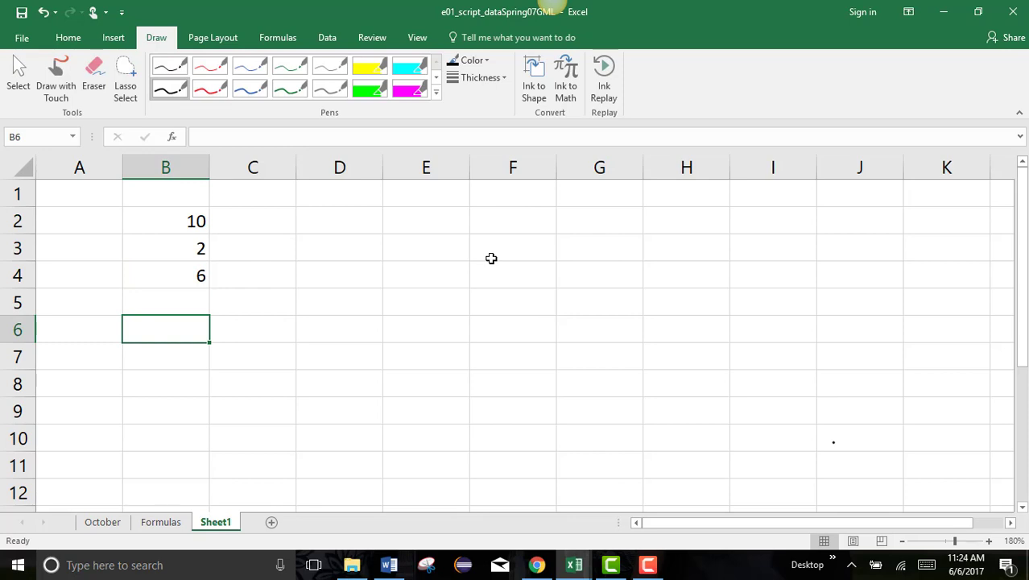
type("=")
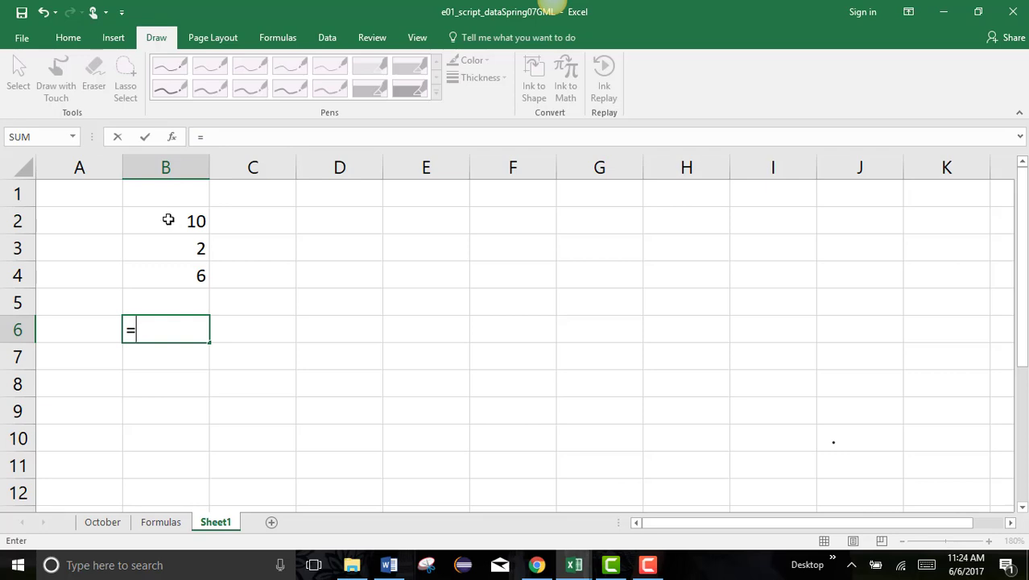
Build =B2*B3 in B6 by referencing cells B2 and B3.
left_click(168, 220)
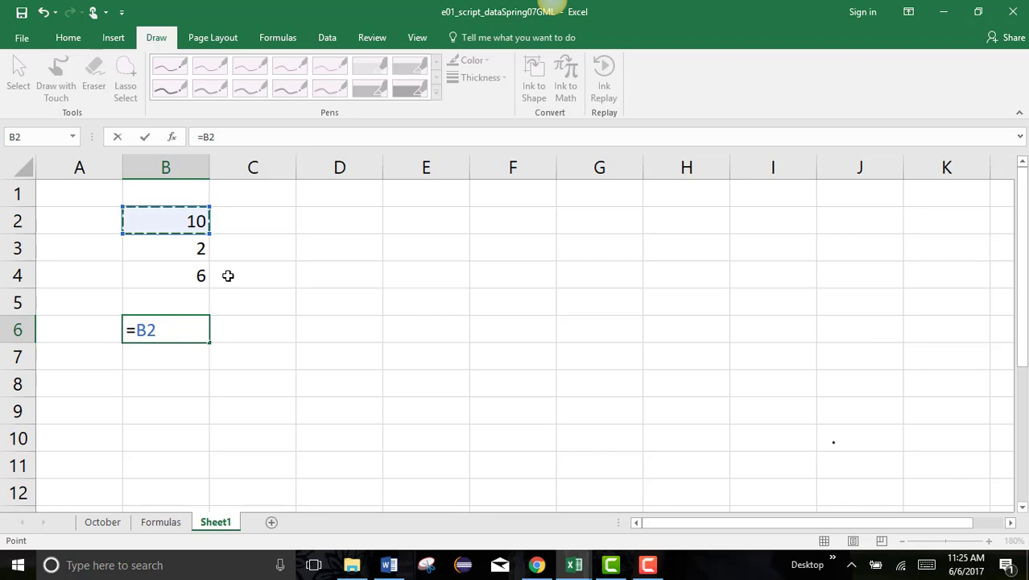
type("*")
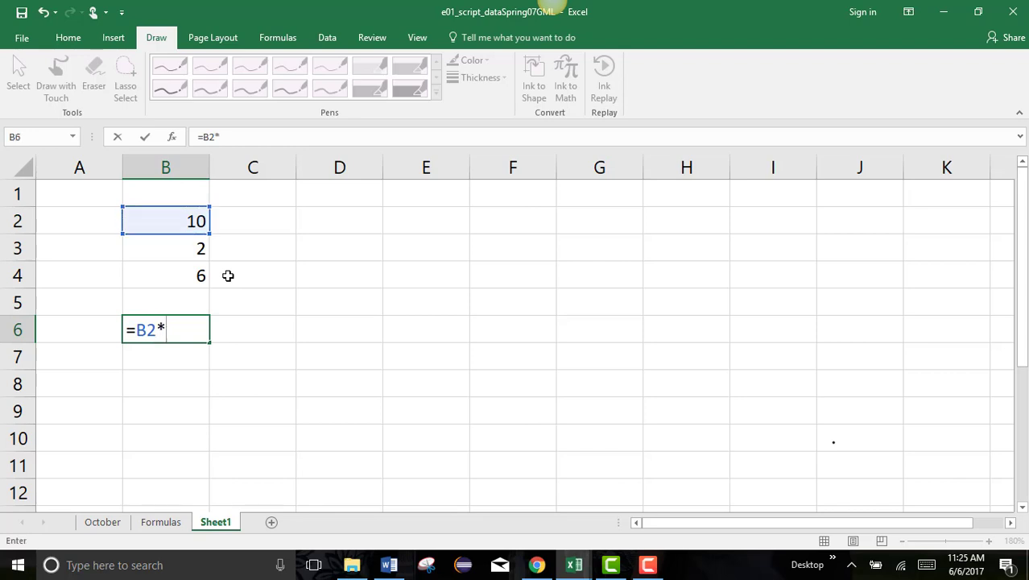
left_click(173, 249)
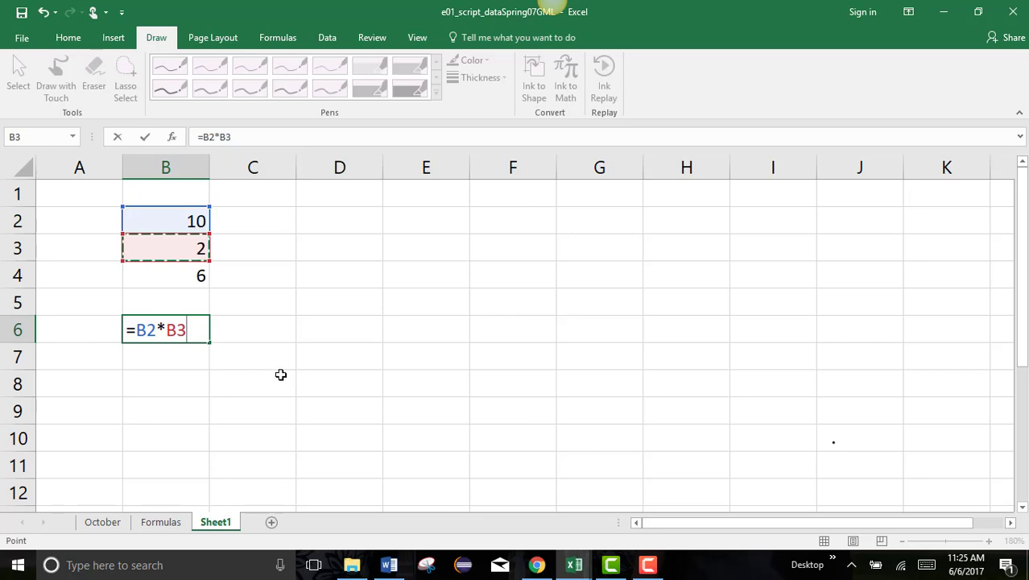
Add +B4 and commit B6 as =B2*B3+B4, giving 26.
type("+")
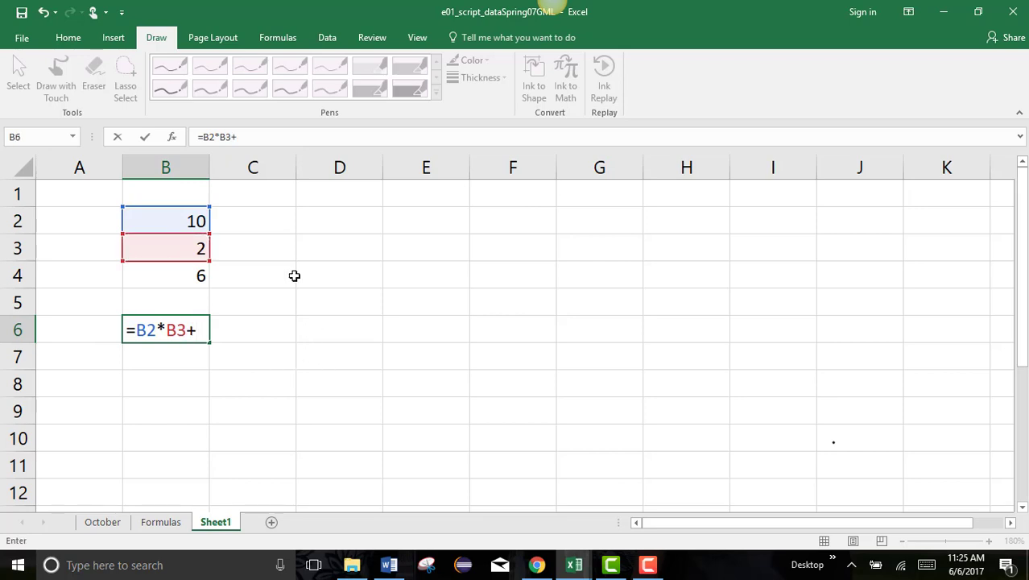
left_click(186, 276)
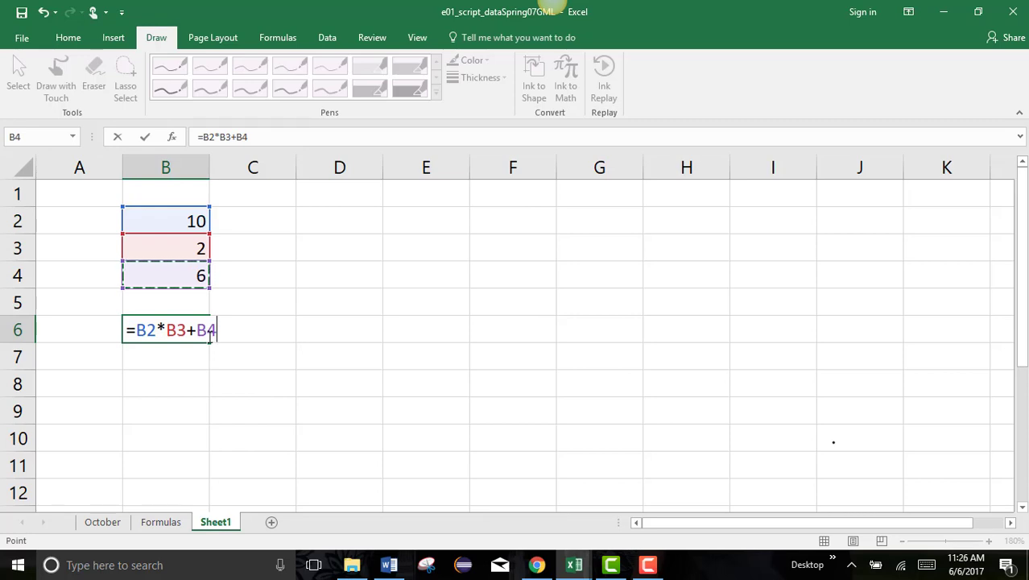
key("Return")
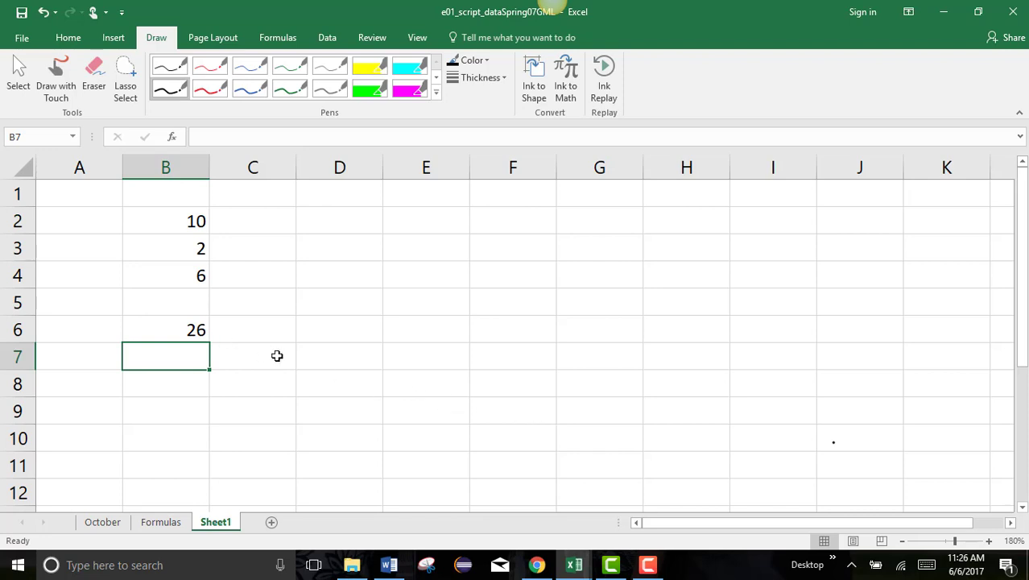
Check B6's formula, then change B2 to 100 so B6 recalculates to 206.
left_click(191, 329)
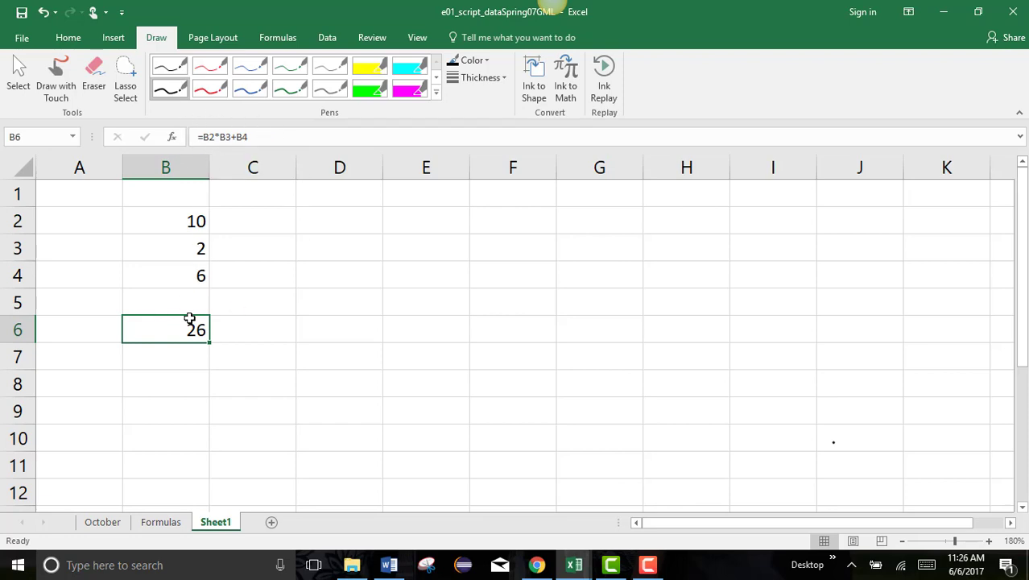
left_click(187, 220)
type("100")
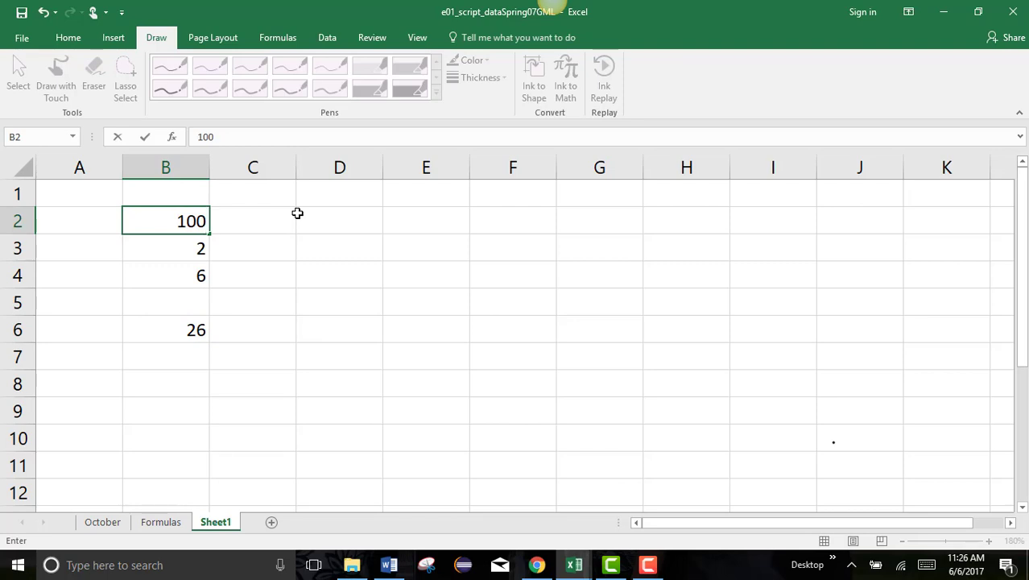
key("Return")
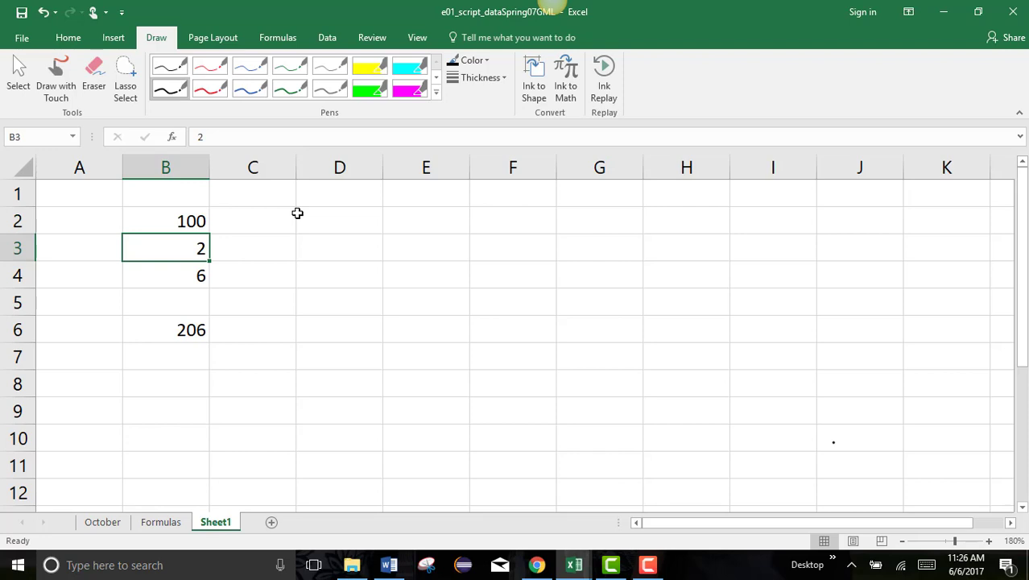
Enter 100, 2 and 6 into C2:C4.
left_click(254, 211)
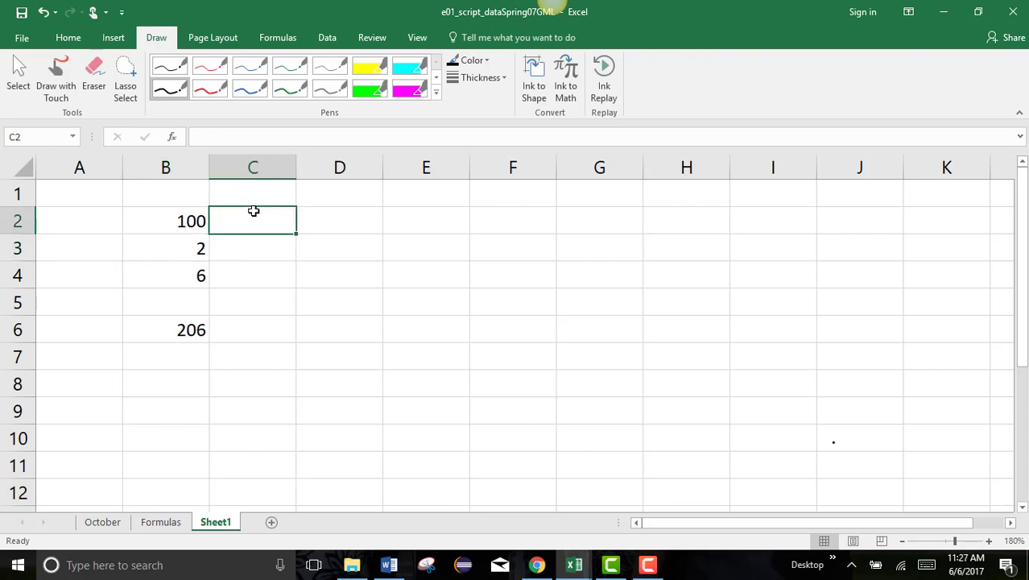
type("100")
key("Return")
type("2")
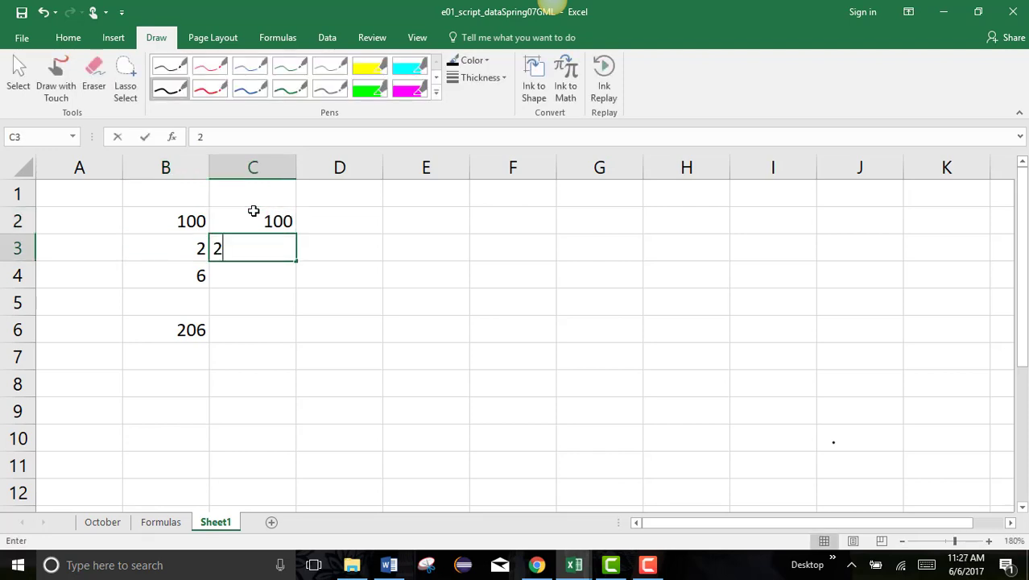
key("Return")
type("6")
key("Return")
key("Return")
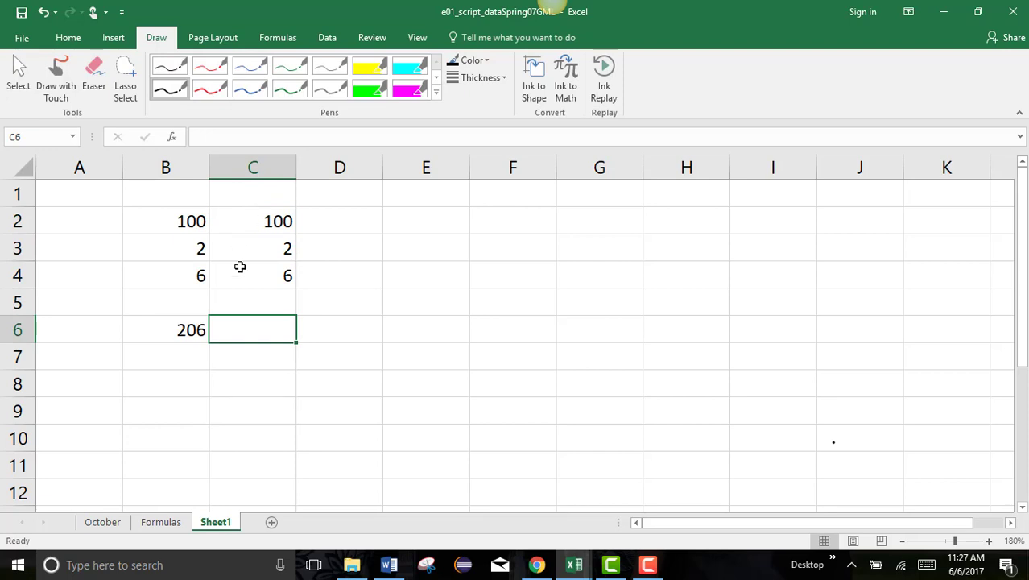
Build =C2*C3+C4 in C6 and place the cursor just before C3.
left_click(175, 321)
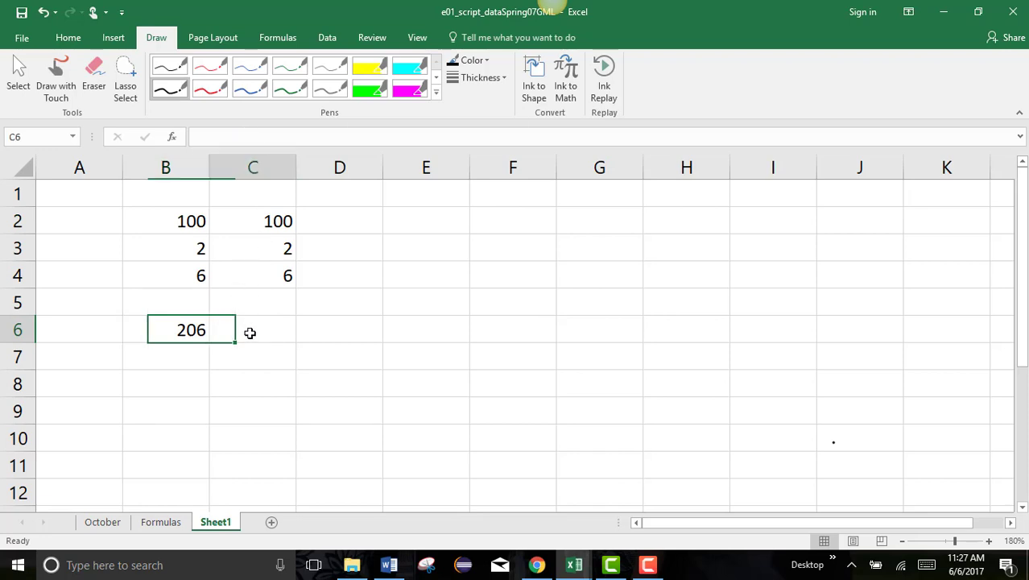
left_click(250, 330)
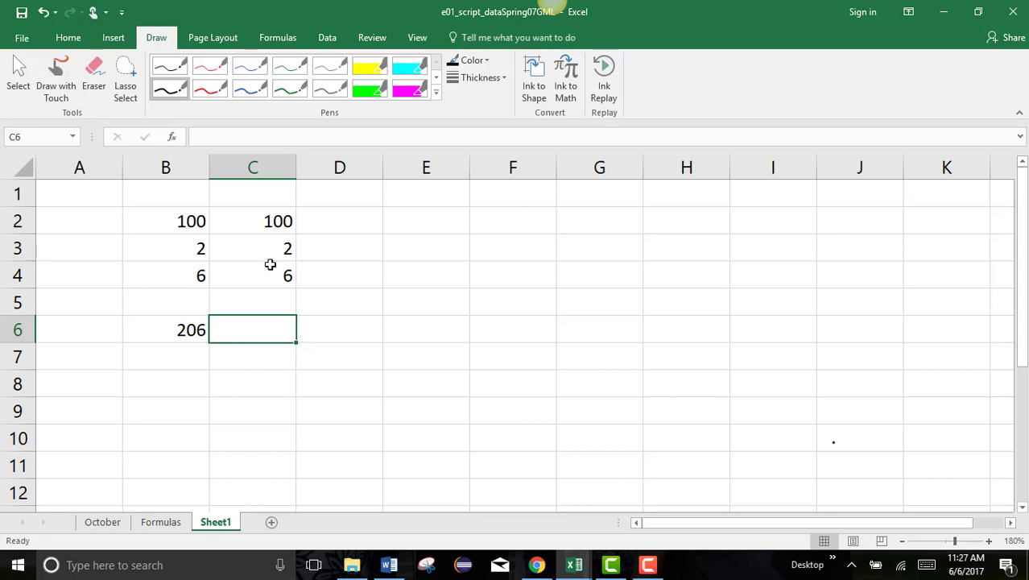
type("=")
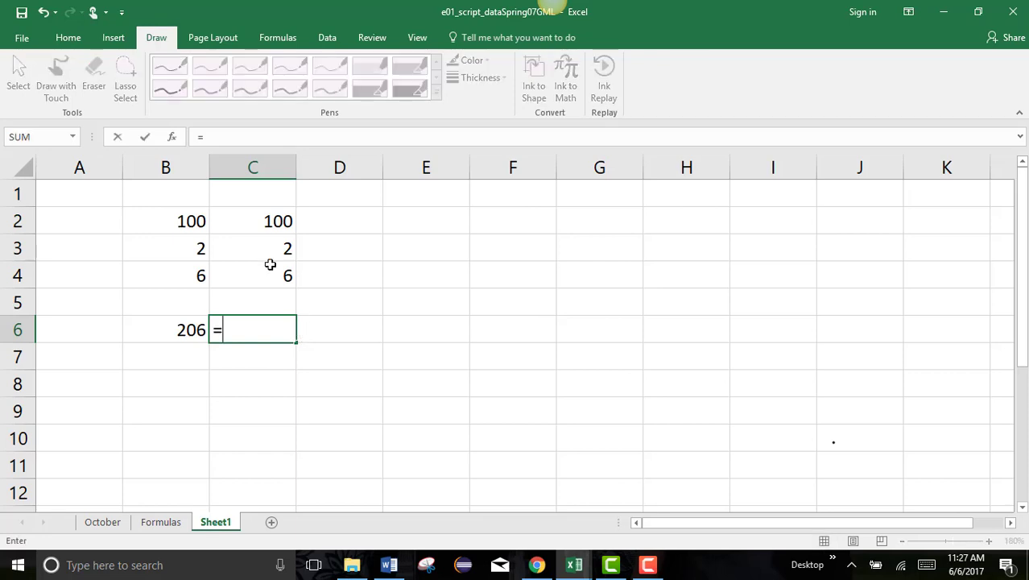
left_click(252, 221)
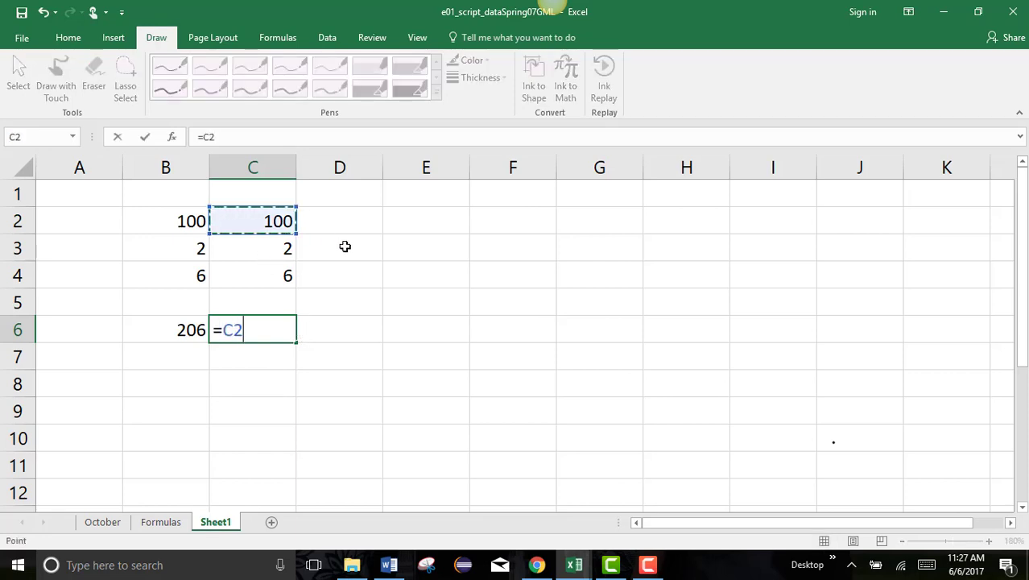
type("*")
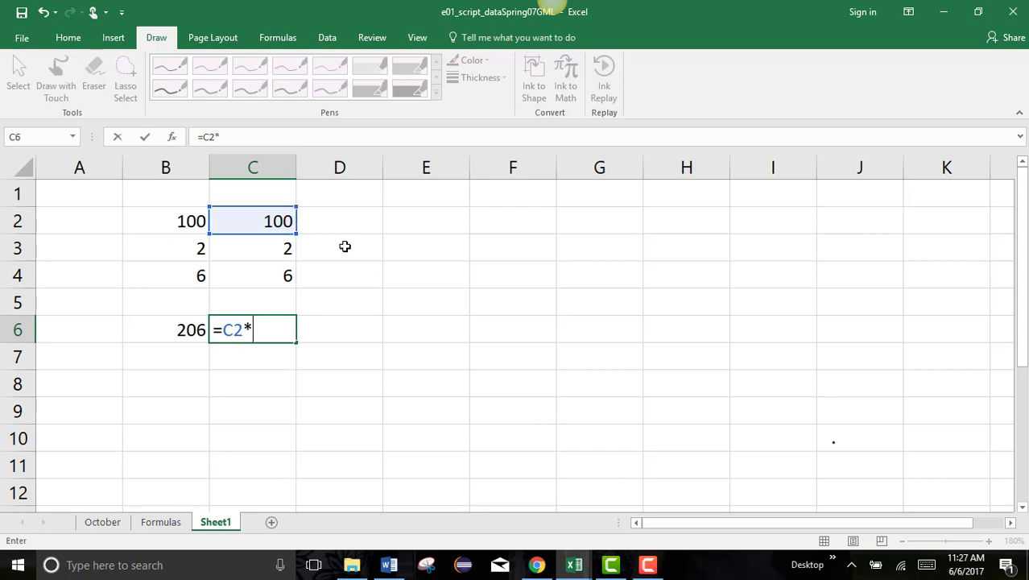
left_click(274, 248)
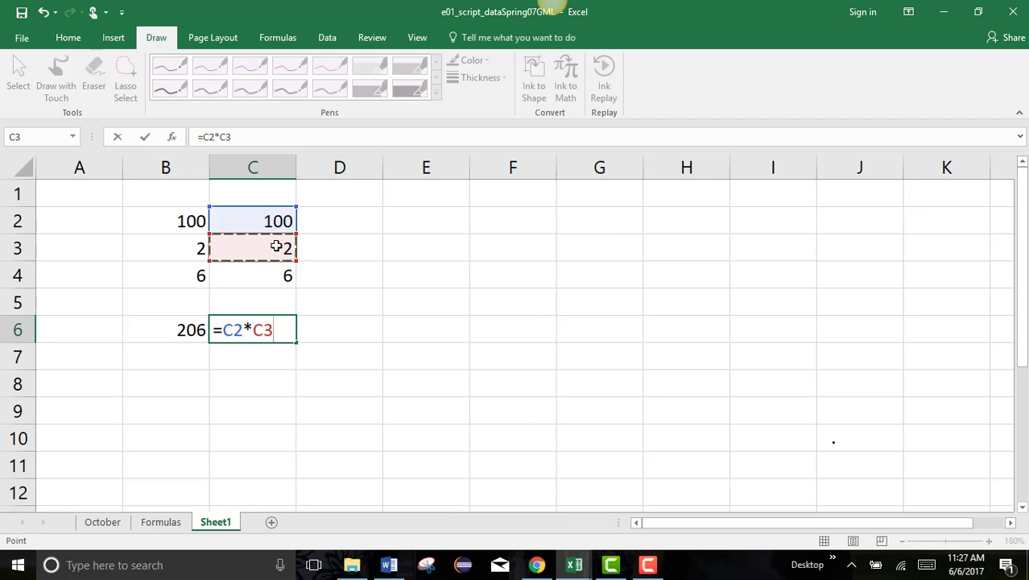
left_click(253, 277)
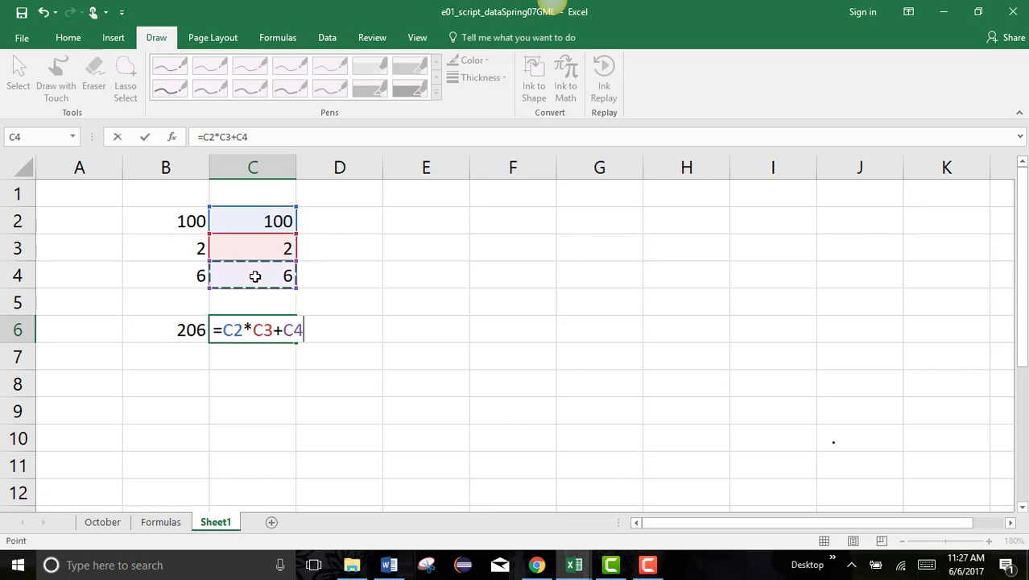
left_click(255, 331)
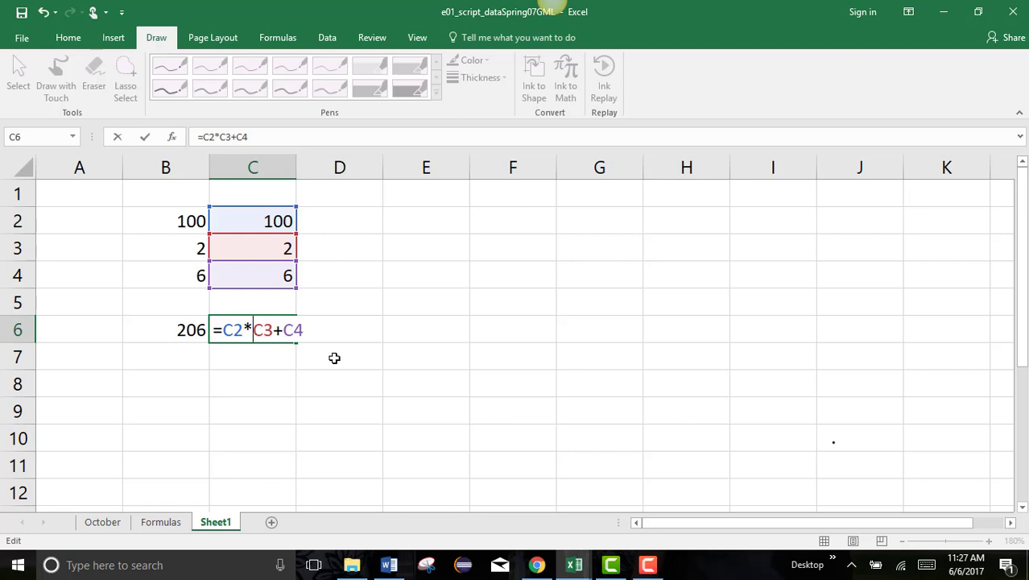
Put parentheses around C3+C4 so C6 reads =C2*(C3+C4) and shows 800, then compare with B6.
type("(")
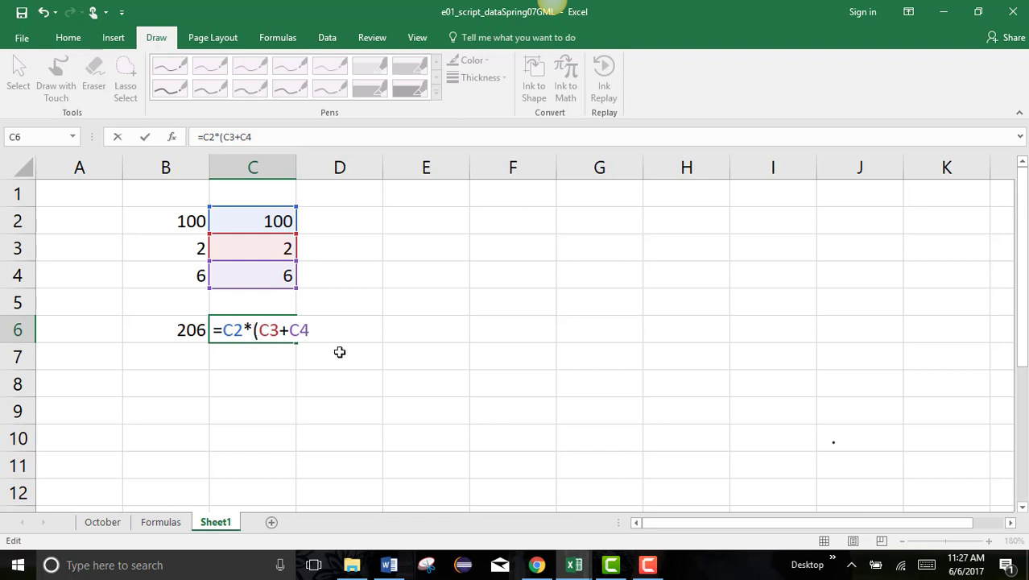
left_click(314, 329)
type(")")
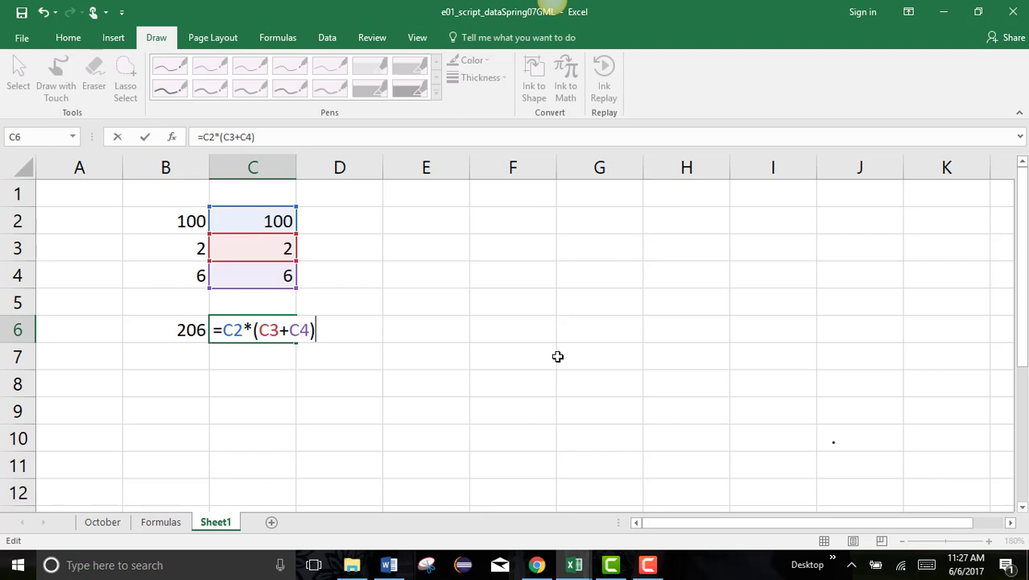
key("Return")
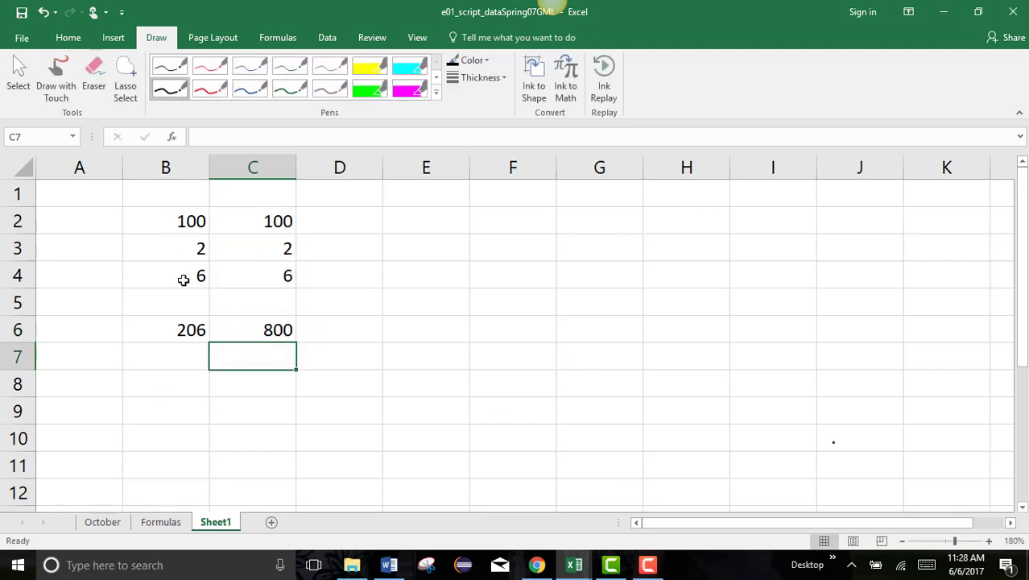
left_click(184, 326)
left_click(243, 321)
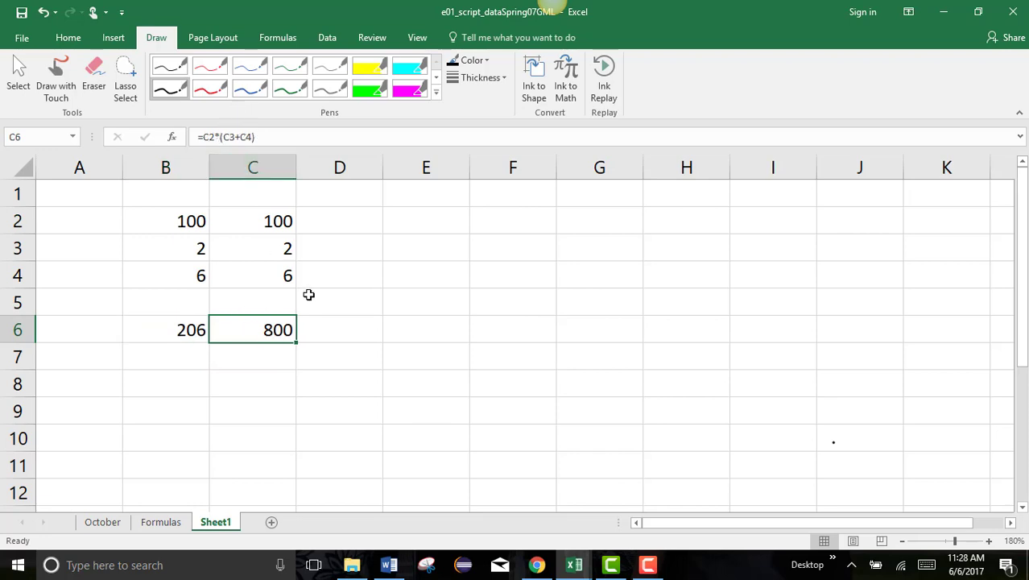
Edit B6 to =B2*(B3+B4) so it also shows 800, matching C6.
left_click(184, 329)
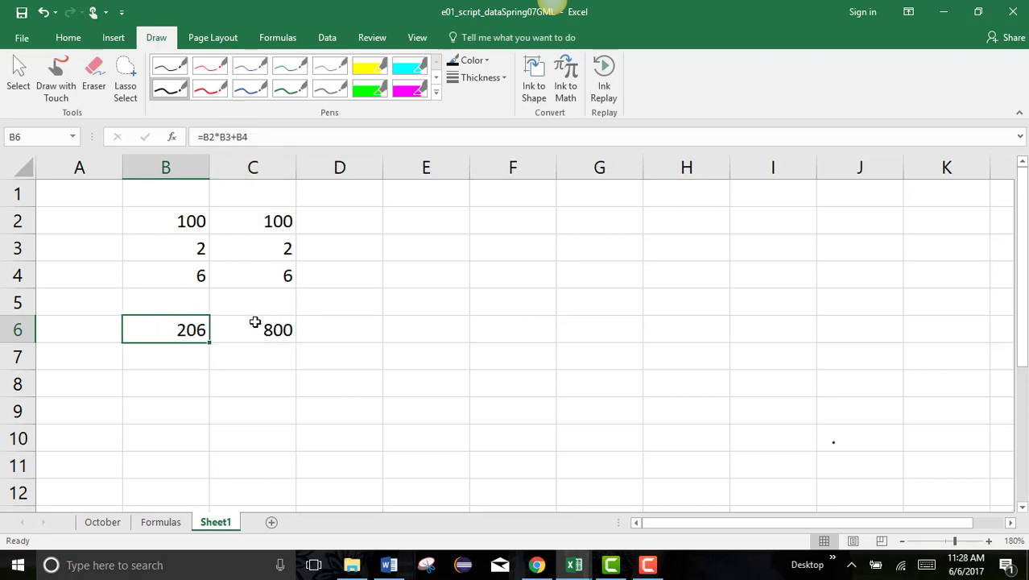
left_click(252, 322)
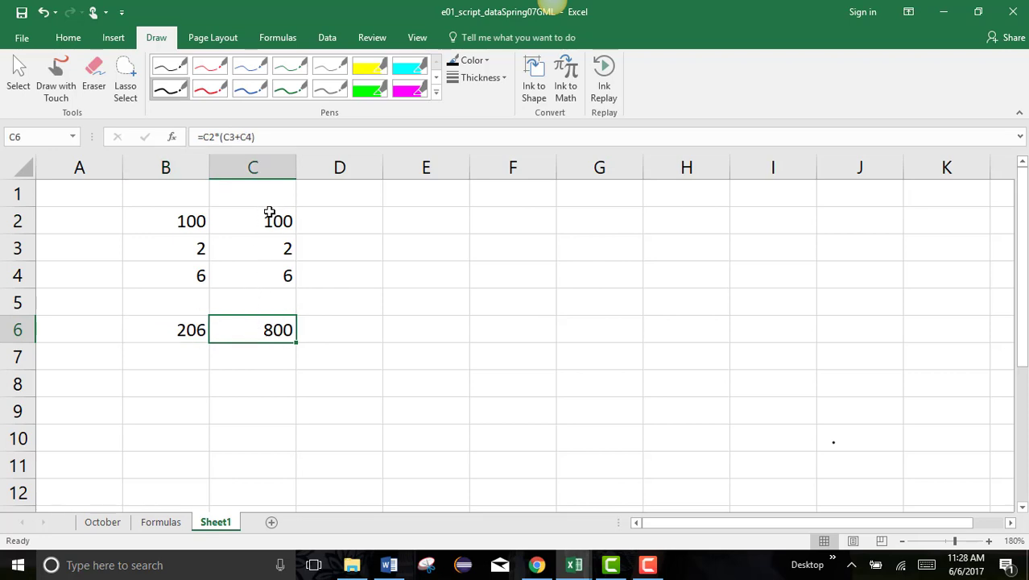
left_click(178, 330)
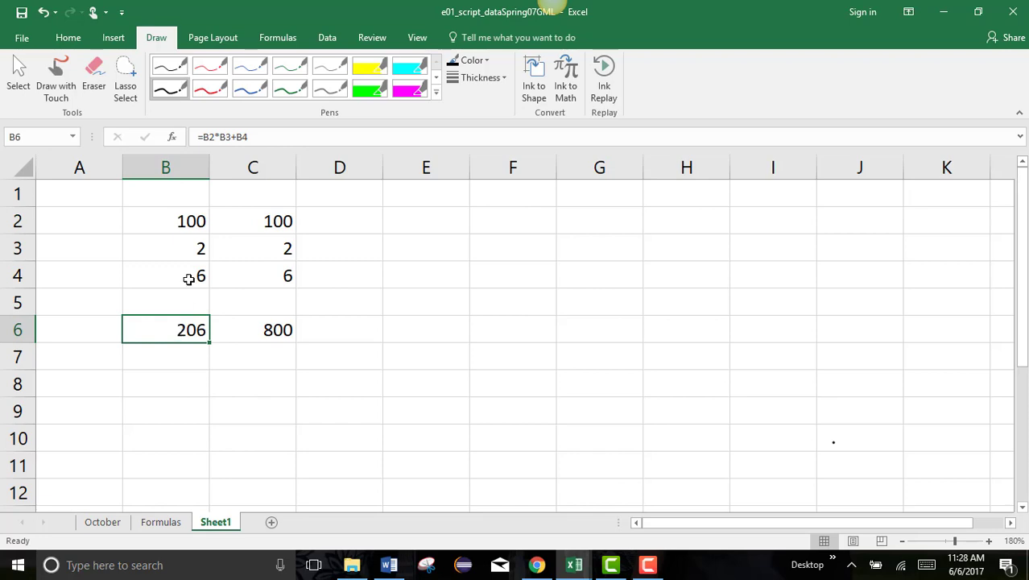
left_click(220, 136)
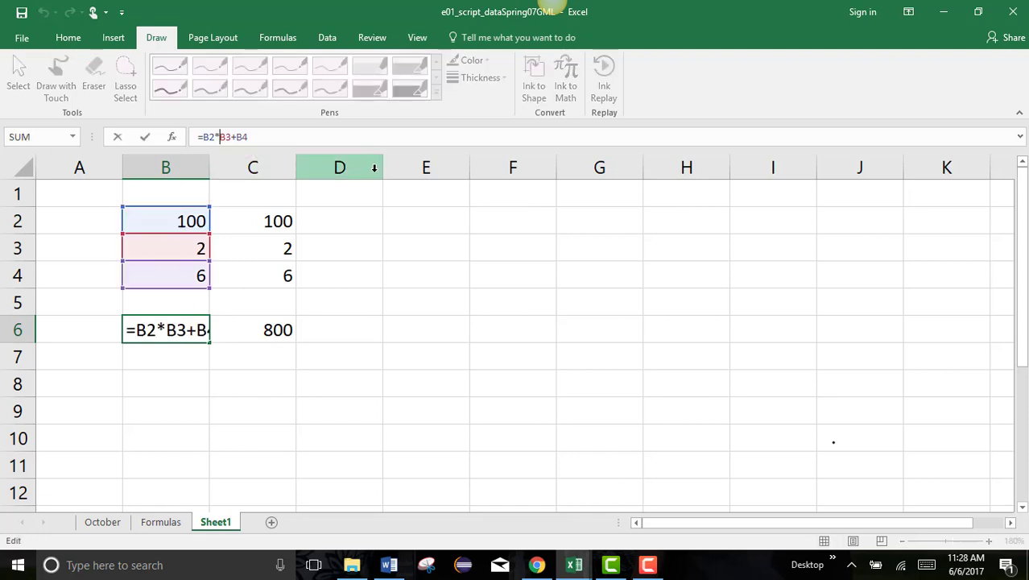
type("(")
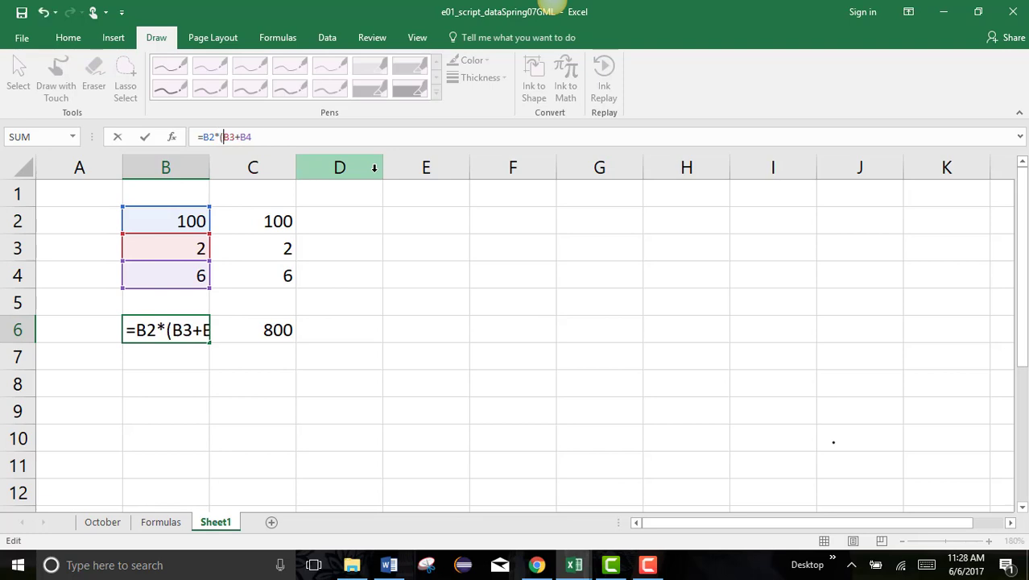
left_click(290, 134)
type(")")
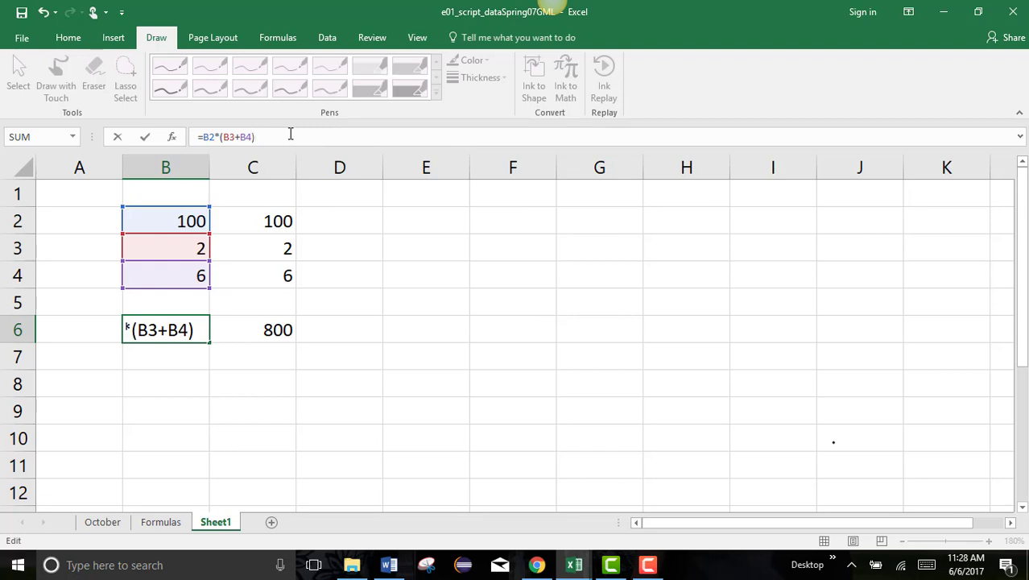
key("Return")
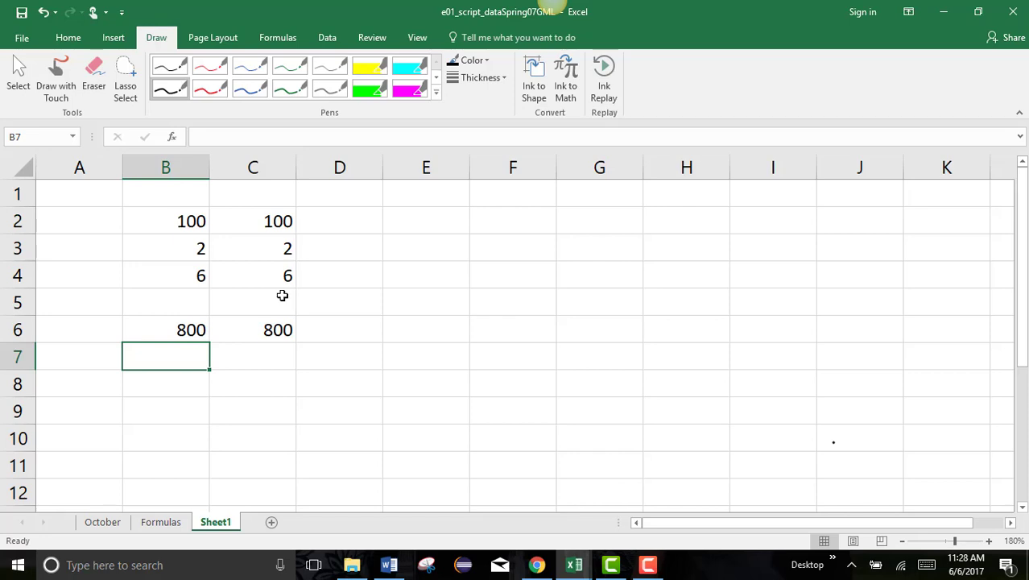
left_click(289, 248)
Enter 3 in C3 so C6 recalculates to 900, then select C6 to check it.
type("3")
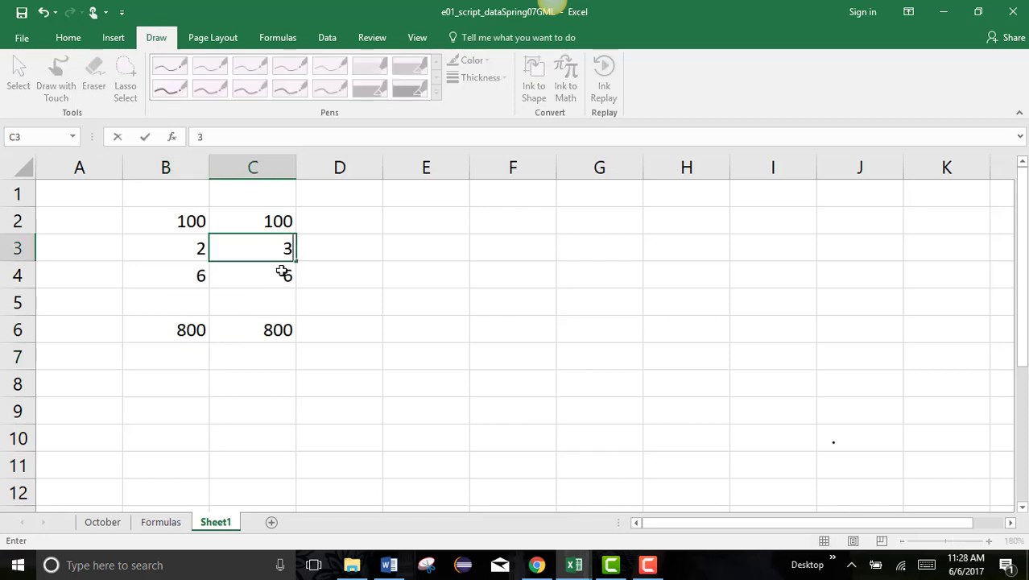
key("Return")
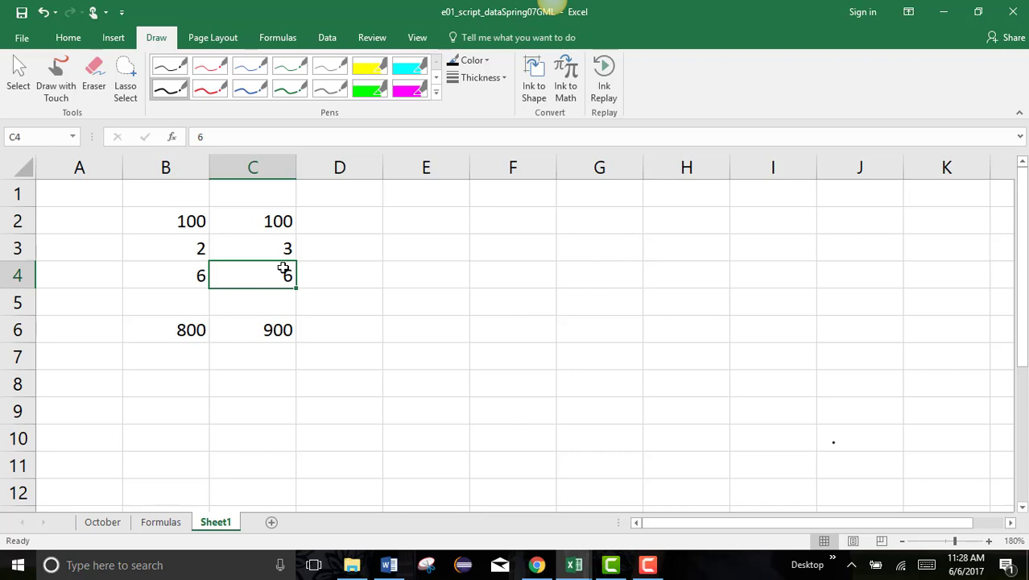
left_click(377, 283)
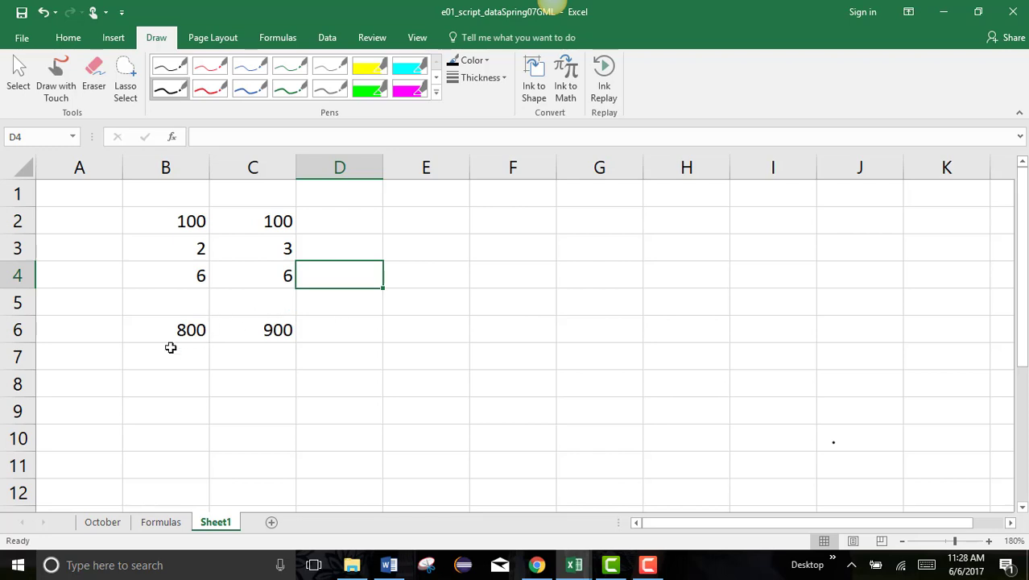
left_click(275, 331)
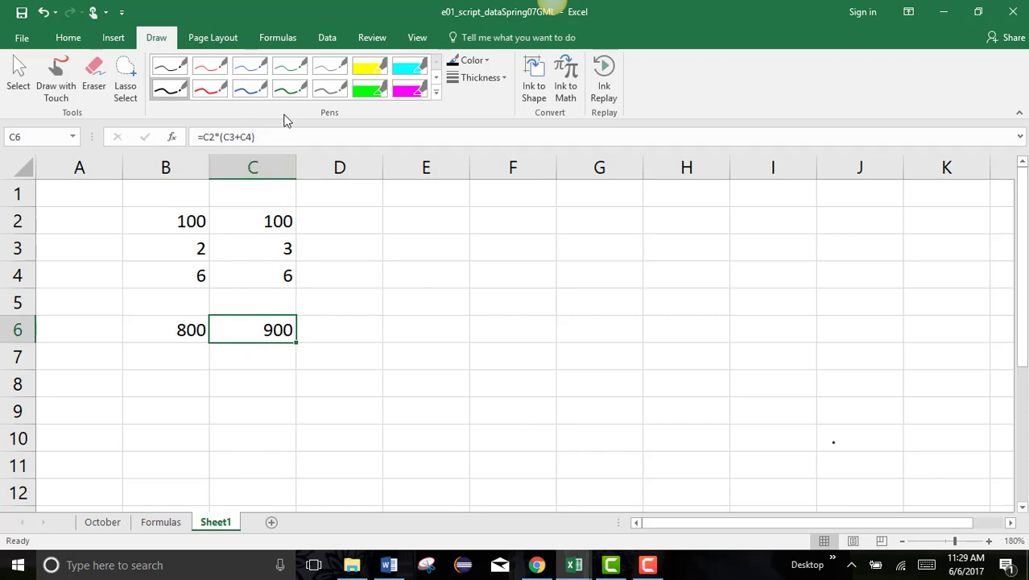
Toggle Show Formulas on and off twice to review Sheet1's formulas, then move to the Formulas sheet.
left_click(279, 40)
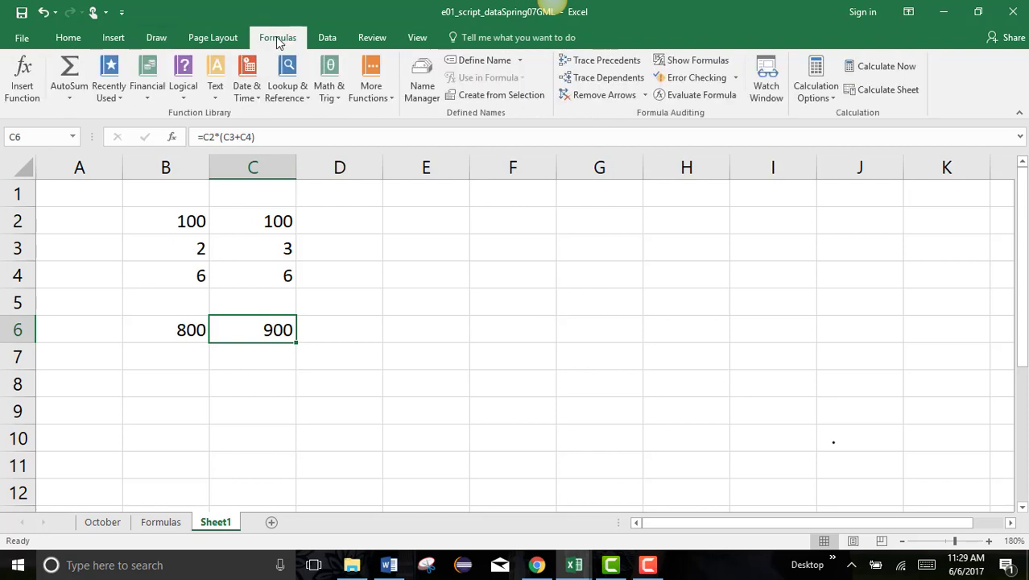
left_click(699, 65)
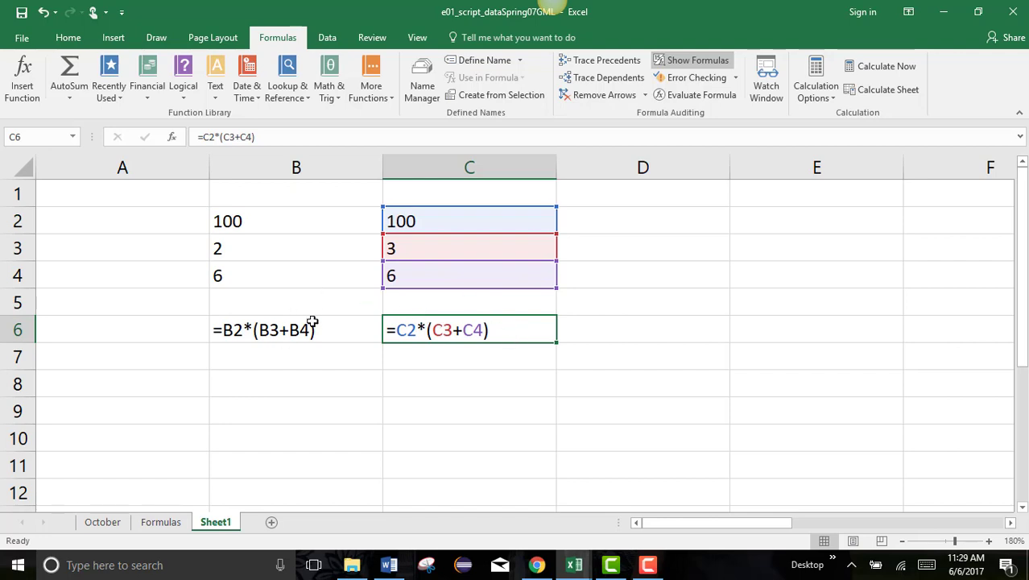
left_click(697, 63)
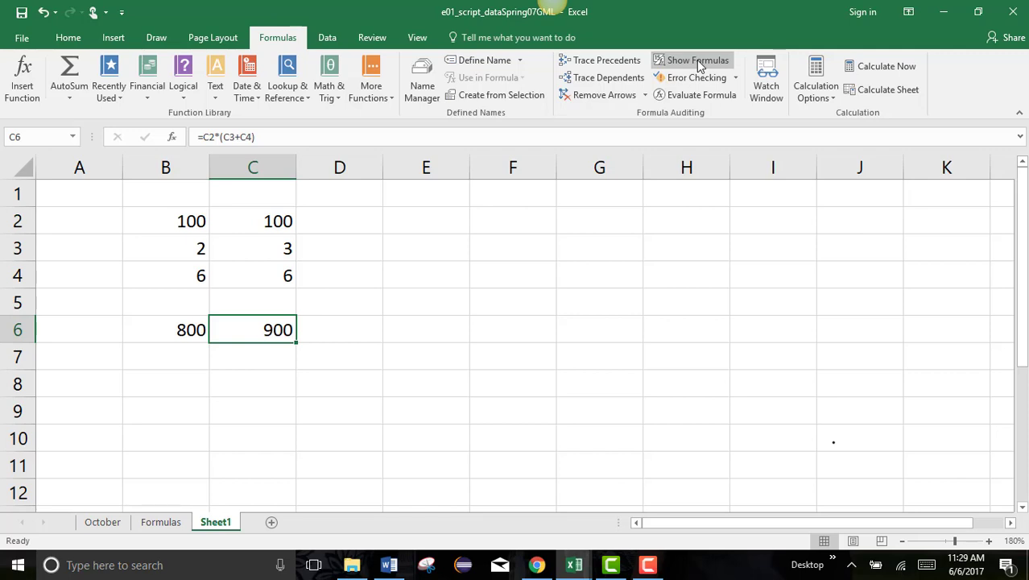
left_click(697, 63)
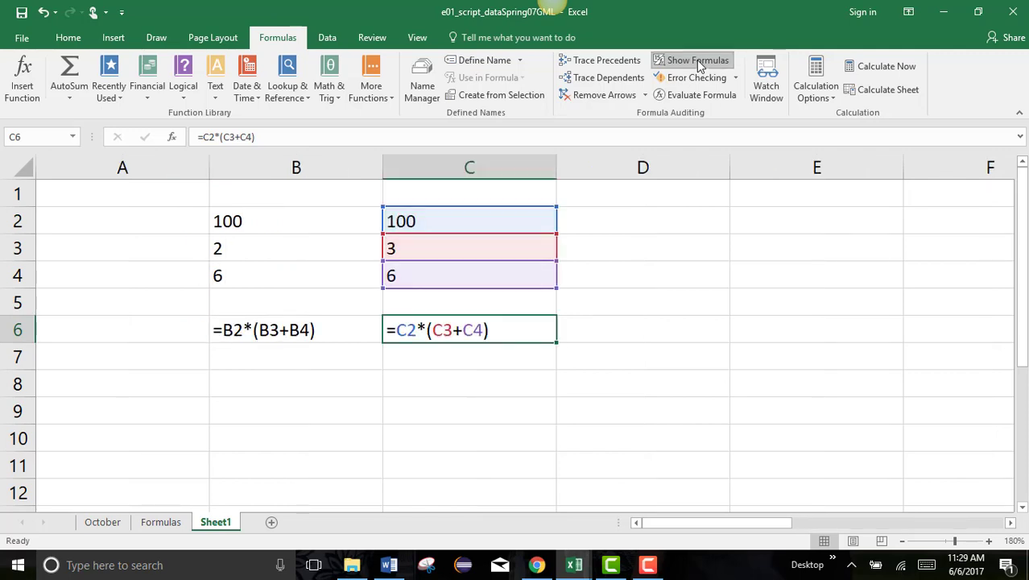
left_click(697, 62)
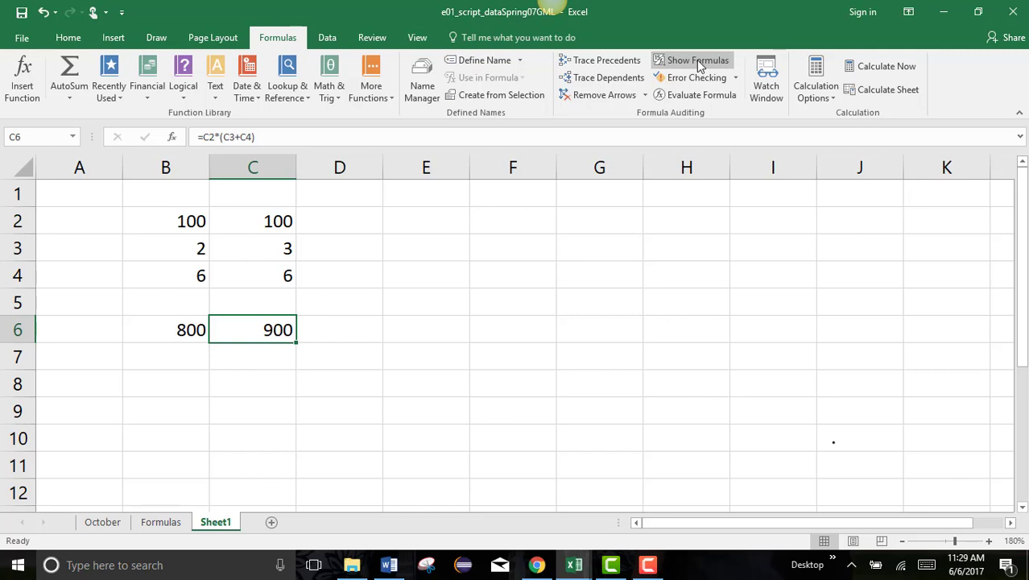
left_click(160, 521)
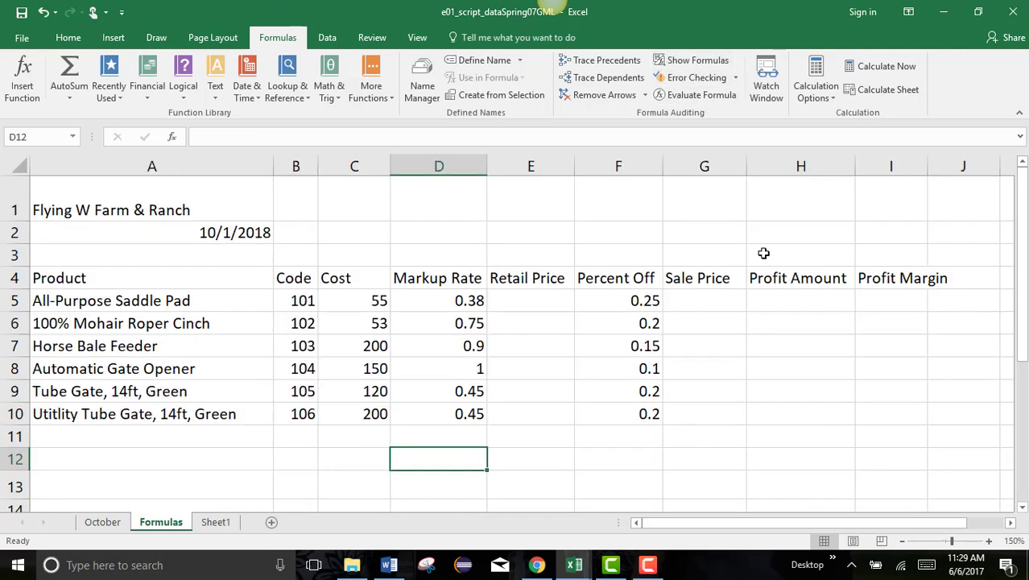